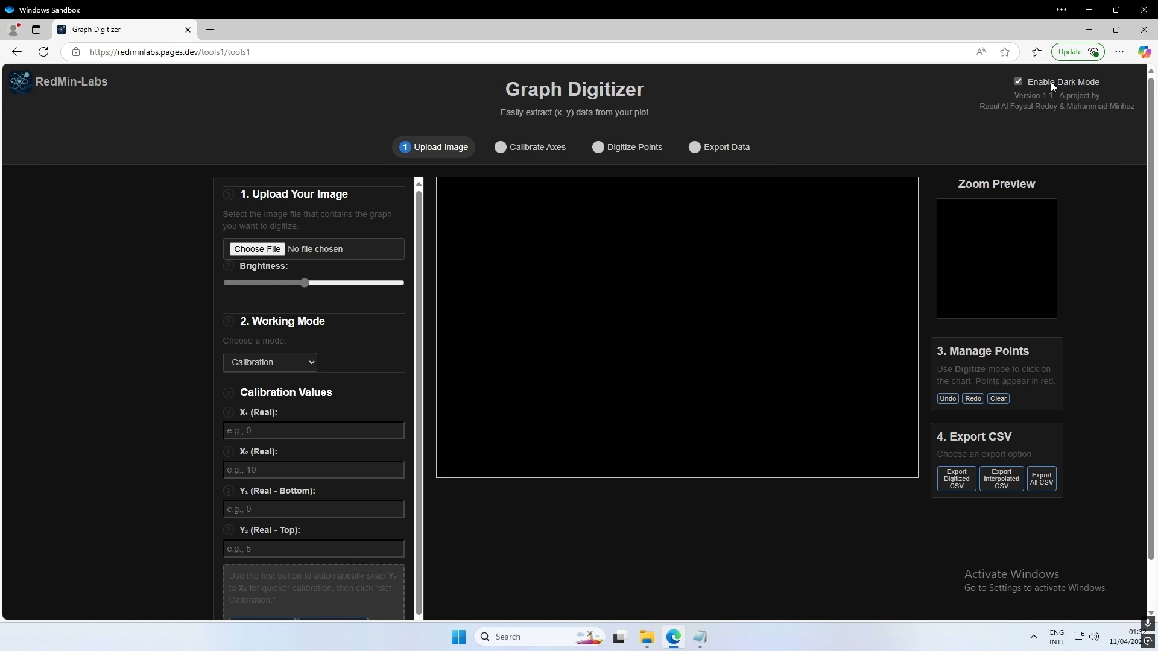
Turn dark mode off and back on
click(1019, 82)
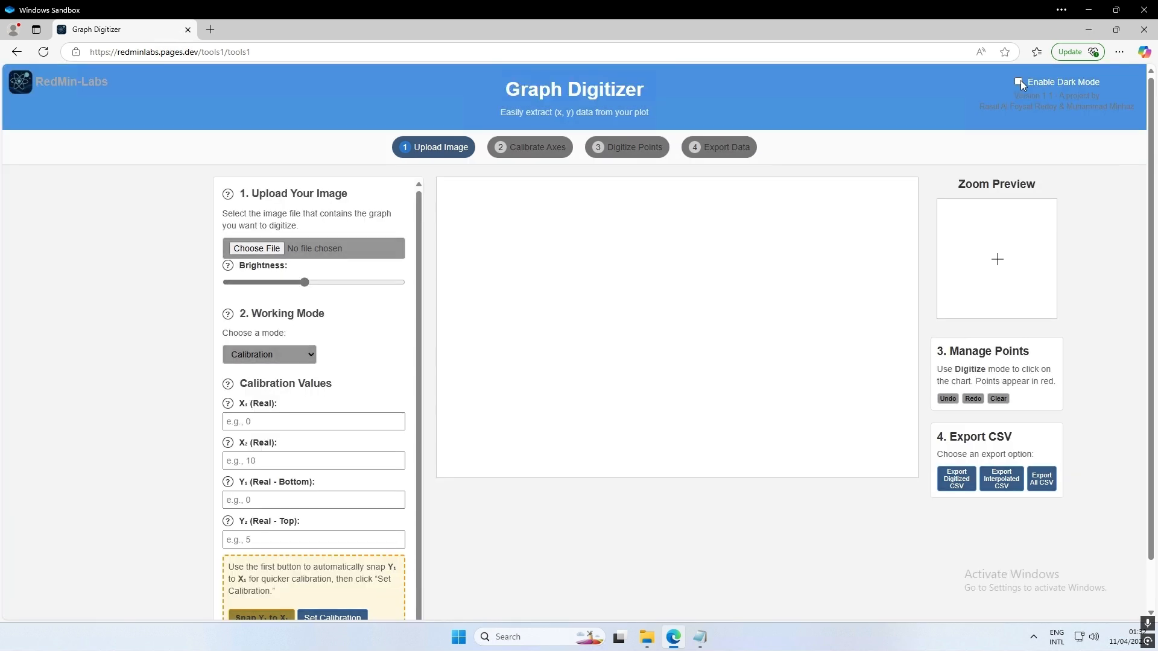
click(1020, 80)
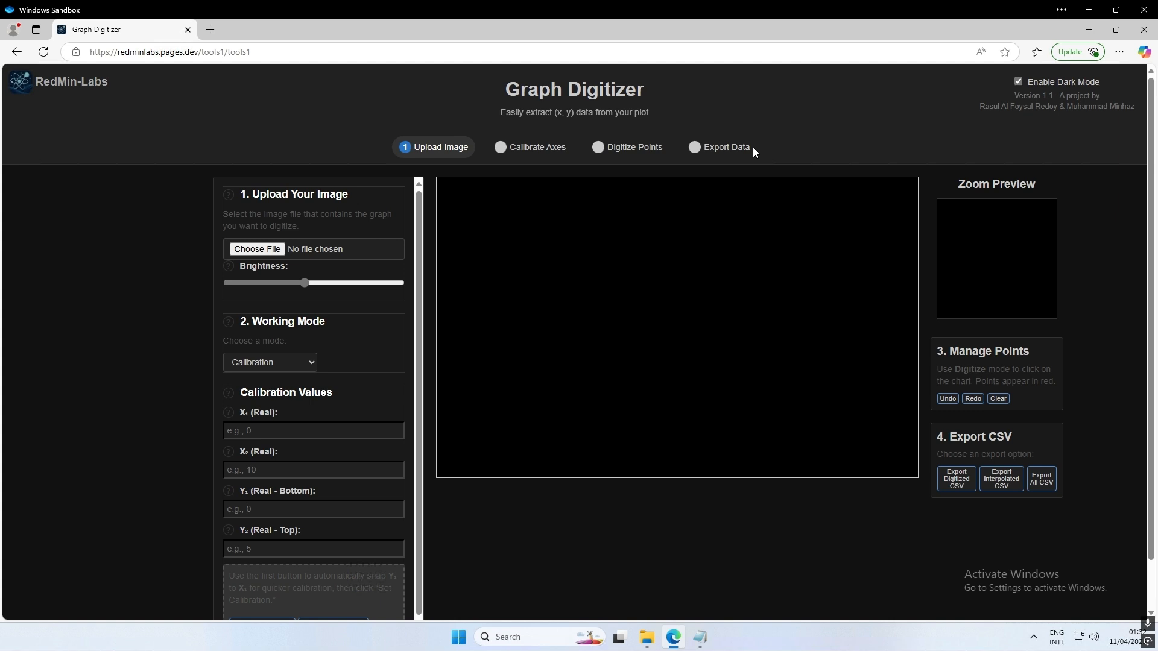
Upload the graph image w1 from the Desktop folder
click(267, 249)
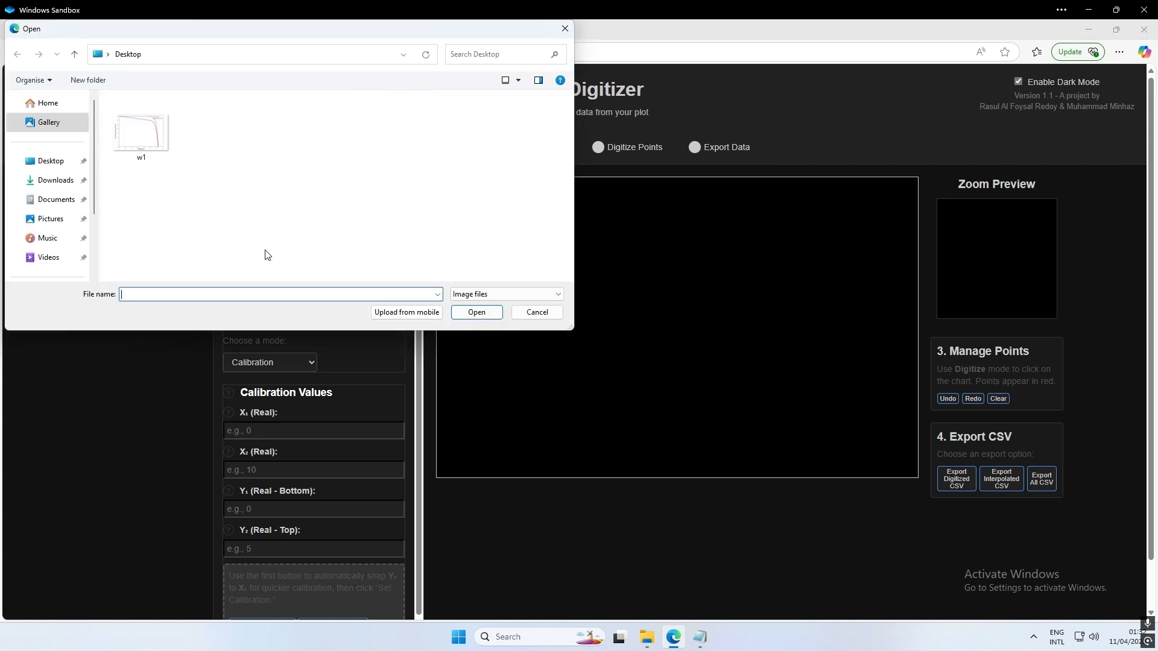
click(151, 146)
click(486, 313)
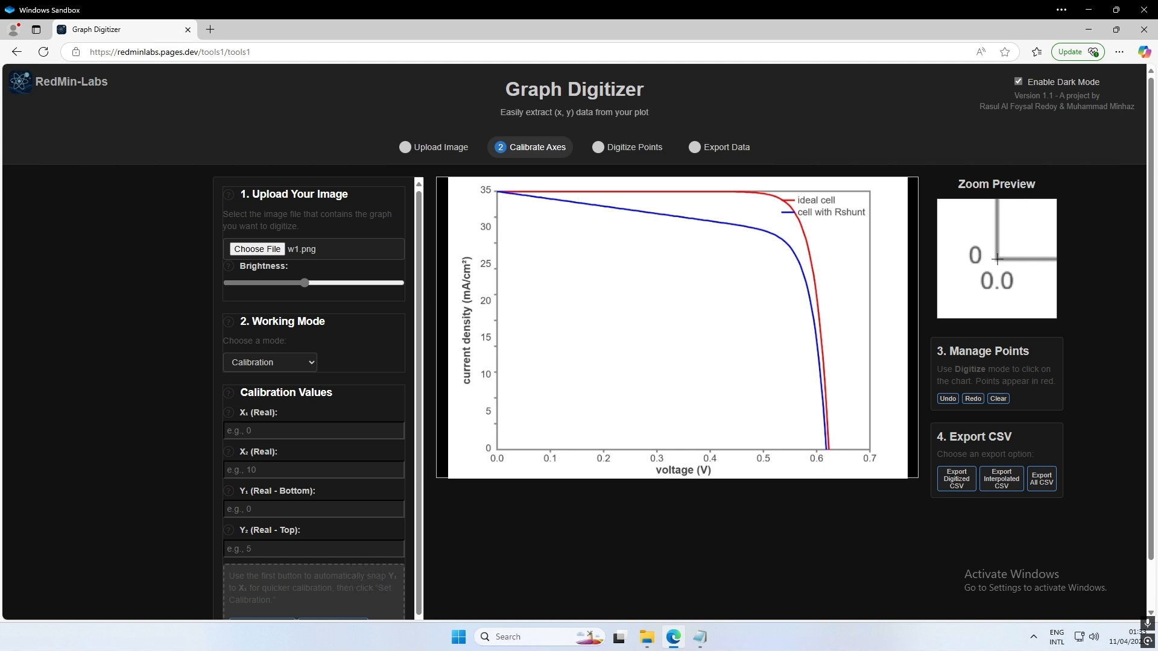
Place calibration point X₁ at the graph's origin and X₂ at the 0.7 end of the voltage axis
click(497, 450)
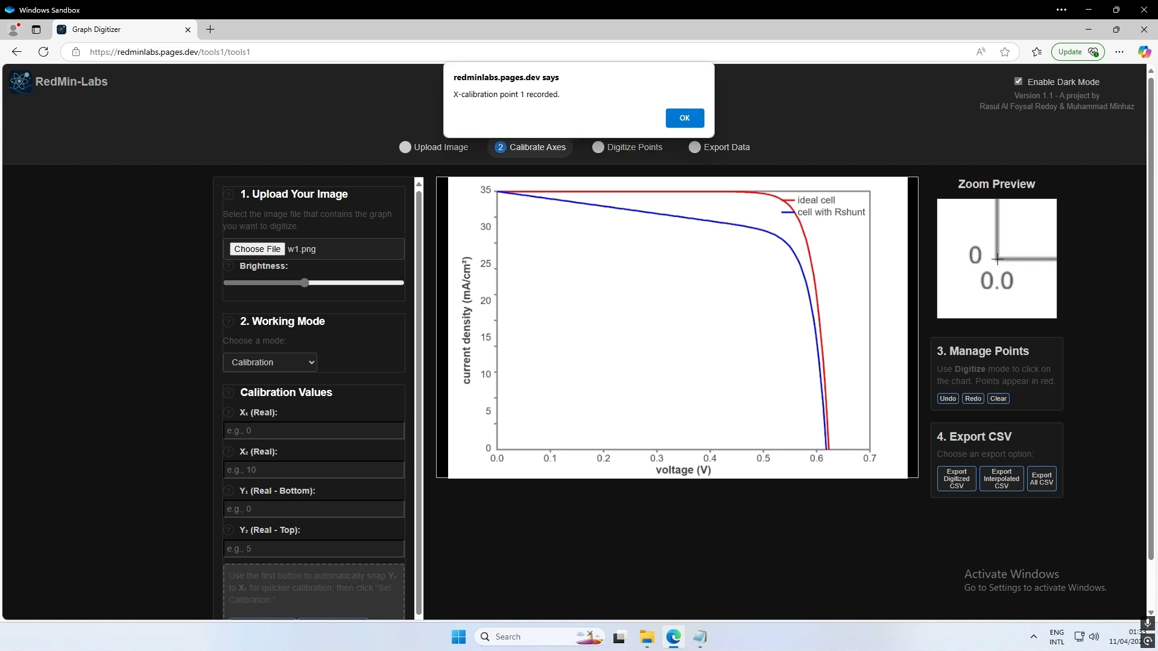
click(682, 119)
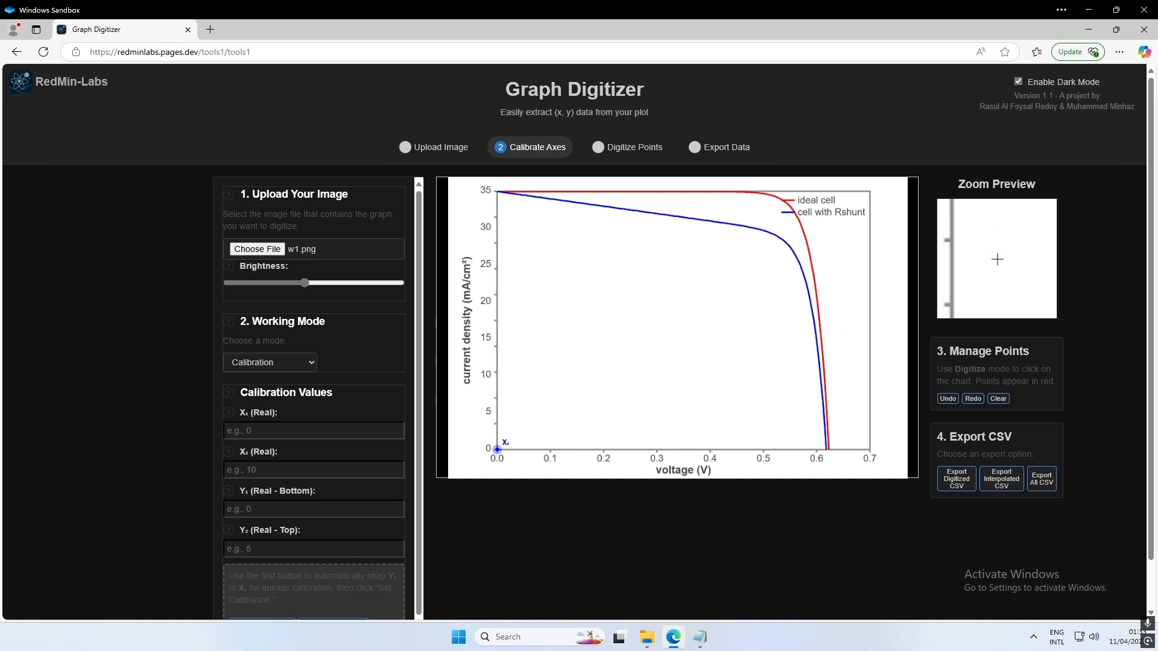
drag(499, 450, 497, 449)
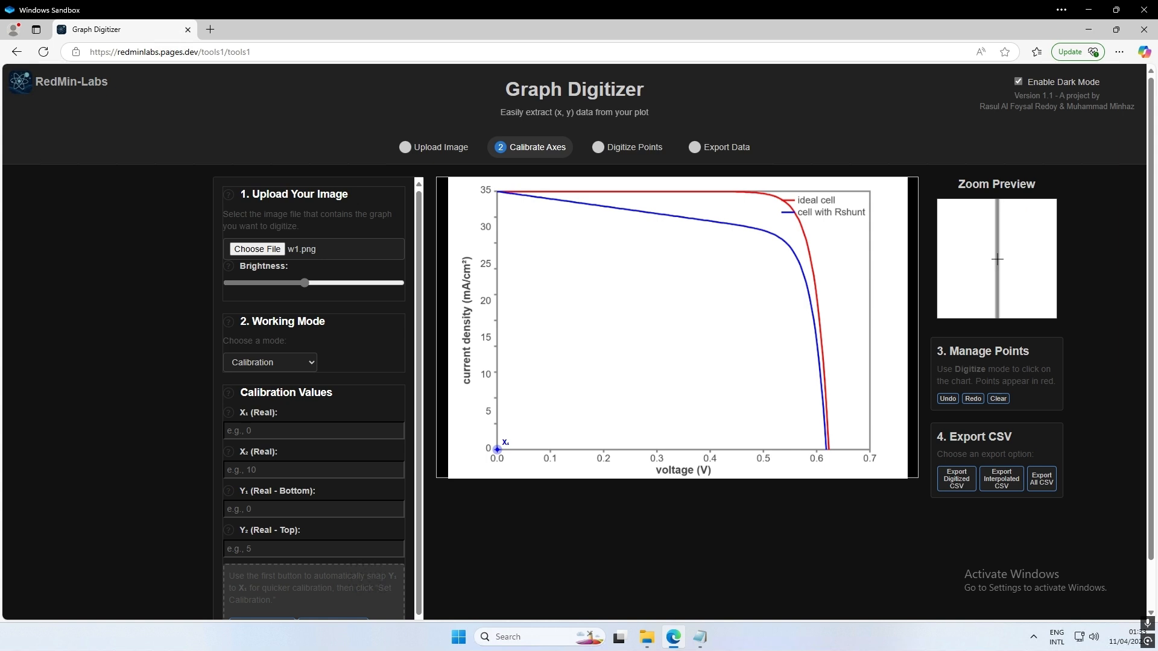
click(869, 449)
click(686, 117)
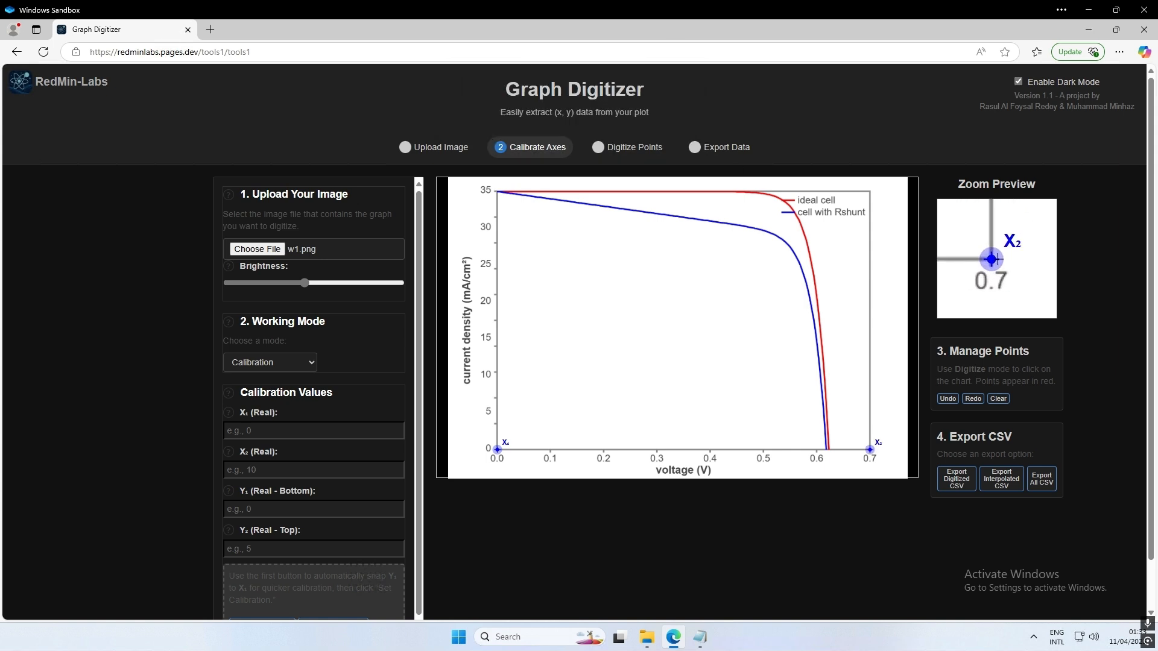
mouse_move(870, 449)
mouse_down()
mouse_move(840, 449)
mouse_move(882, 449)
mouse_move(869, 449)
mouse_up()
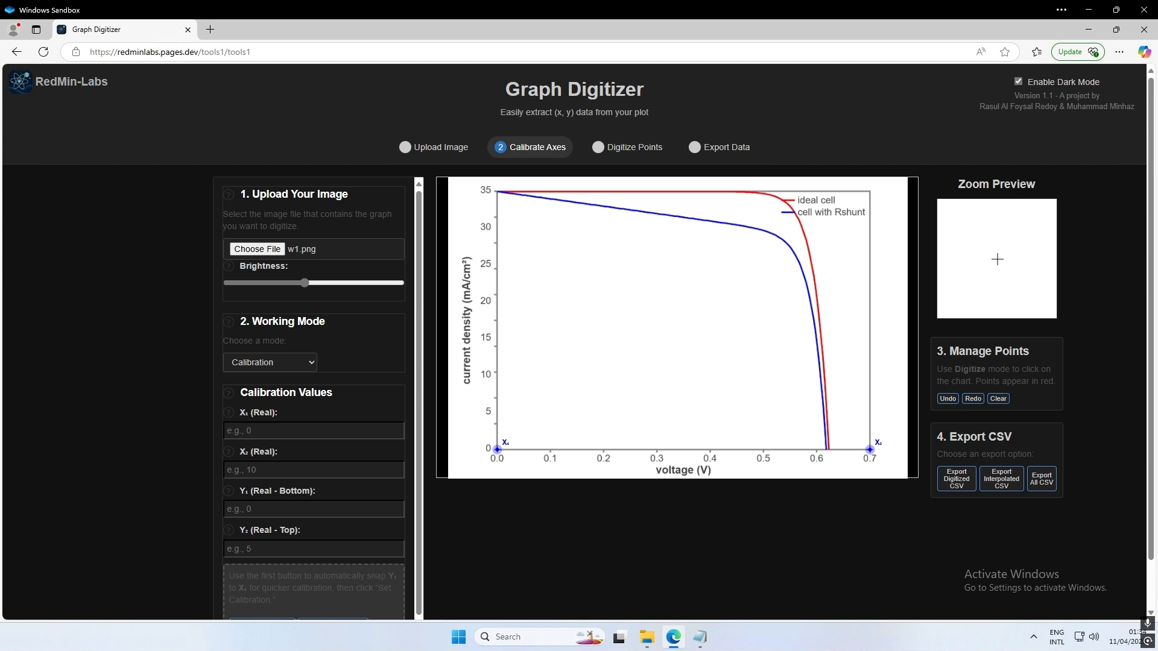
Place Y₁ inside the plot and Y₂ at the 35 level of the graph, and snap Y₁ to X₁
click(542, 394)
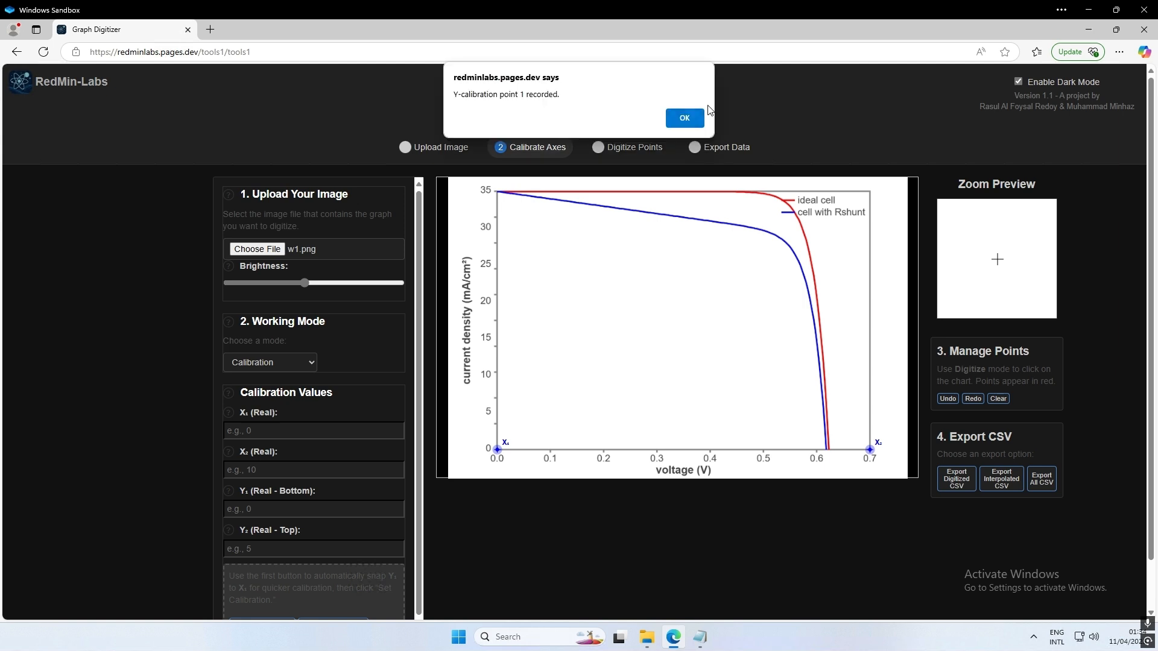
click(683, 116)
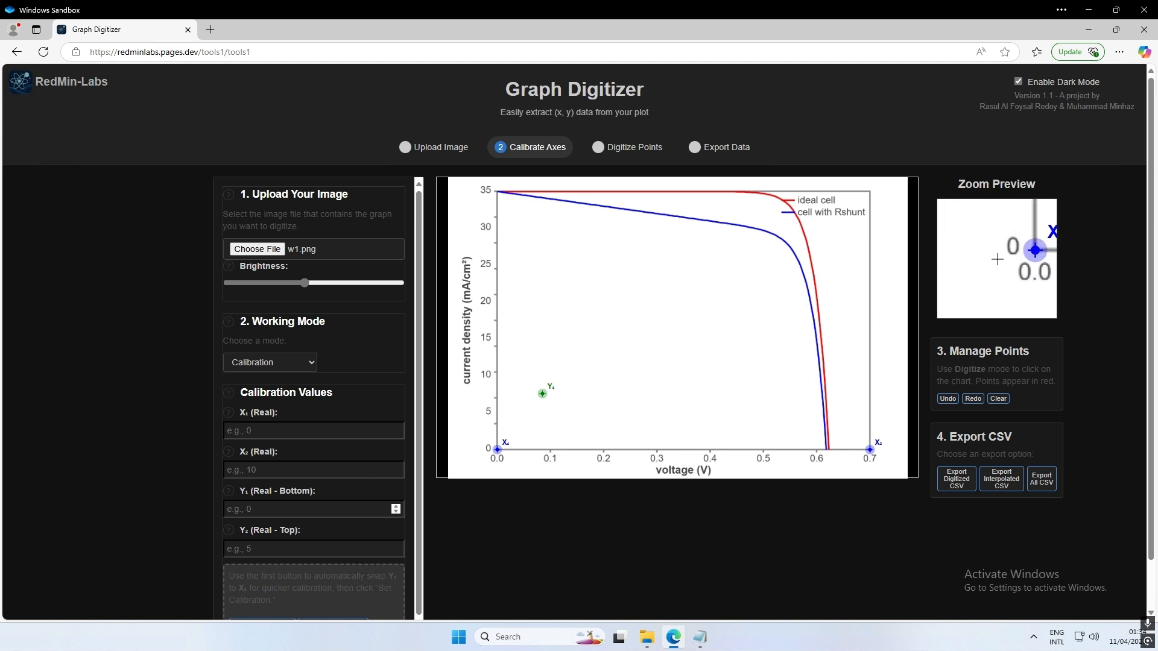
scroll(222, 587, down, 1)
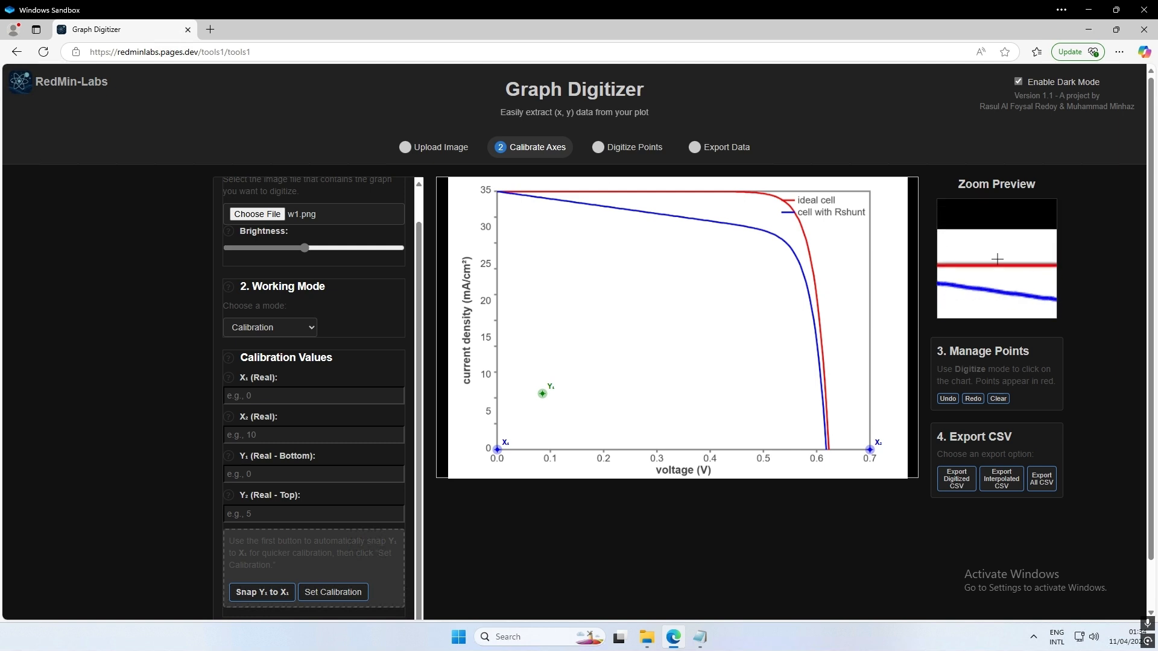
click(542, 192)
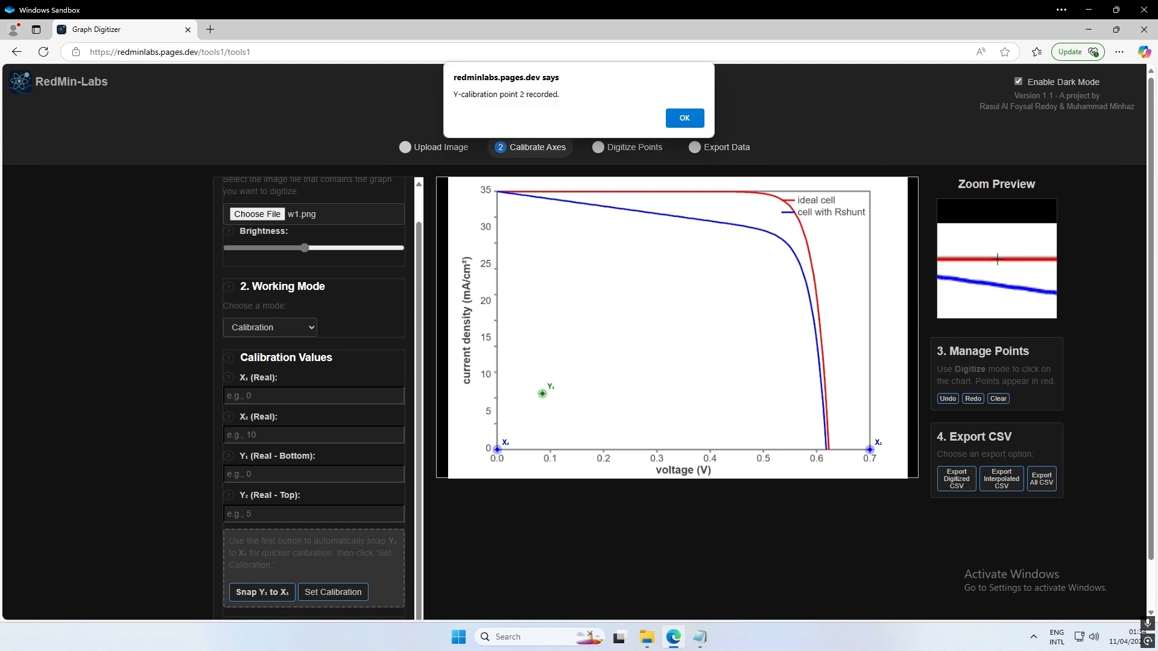
click(685, 116)
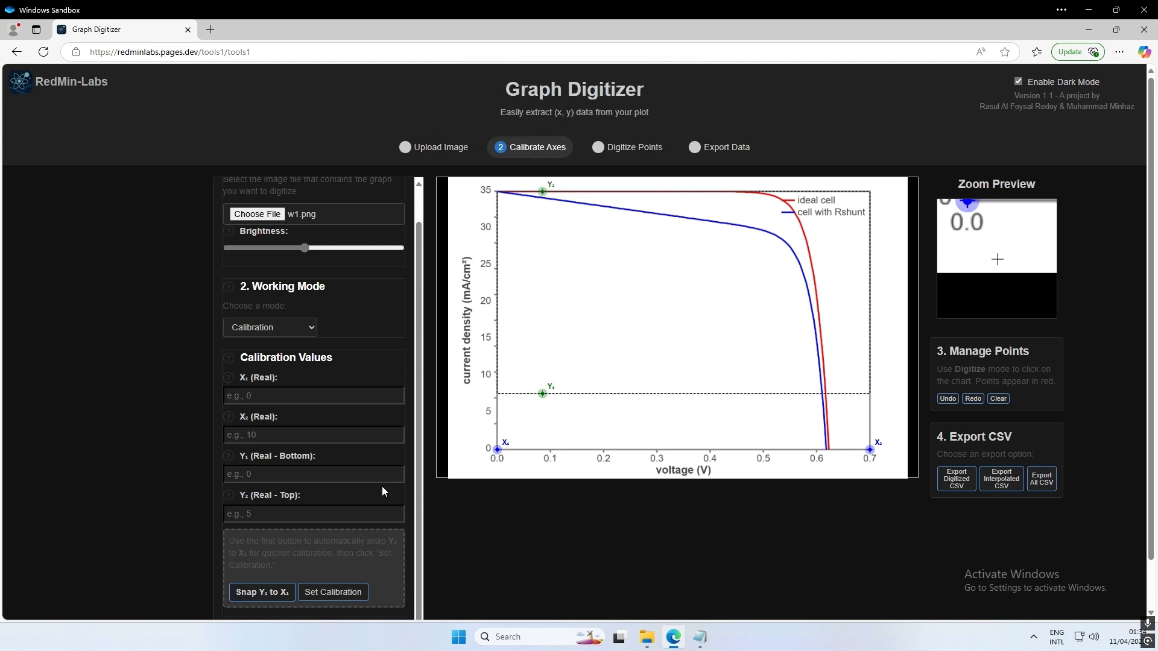
click(255, 595)
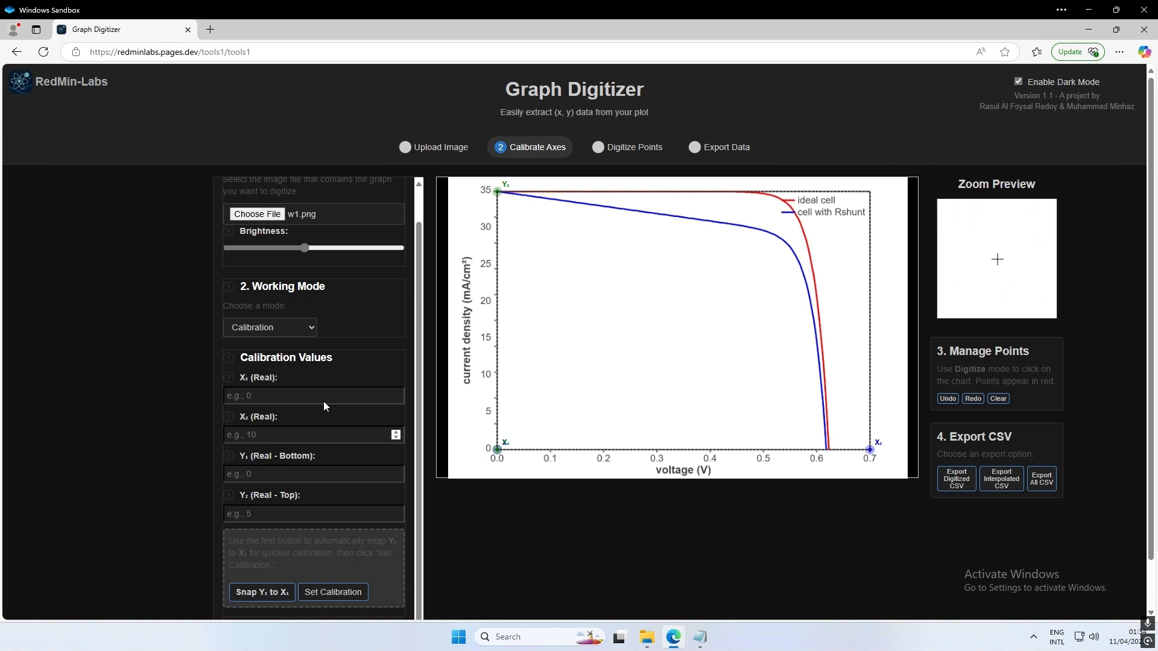
Enter the calibration values X₁ 0, X₂ 0.7, Y₁ 0 and Y₂ 0.035
click(313, 396)
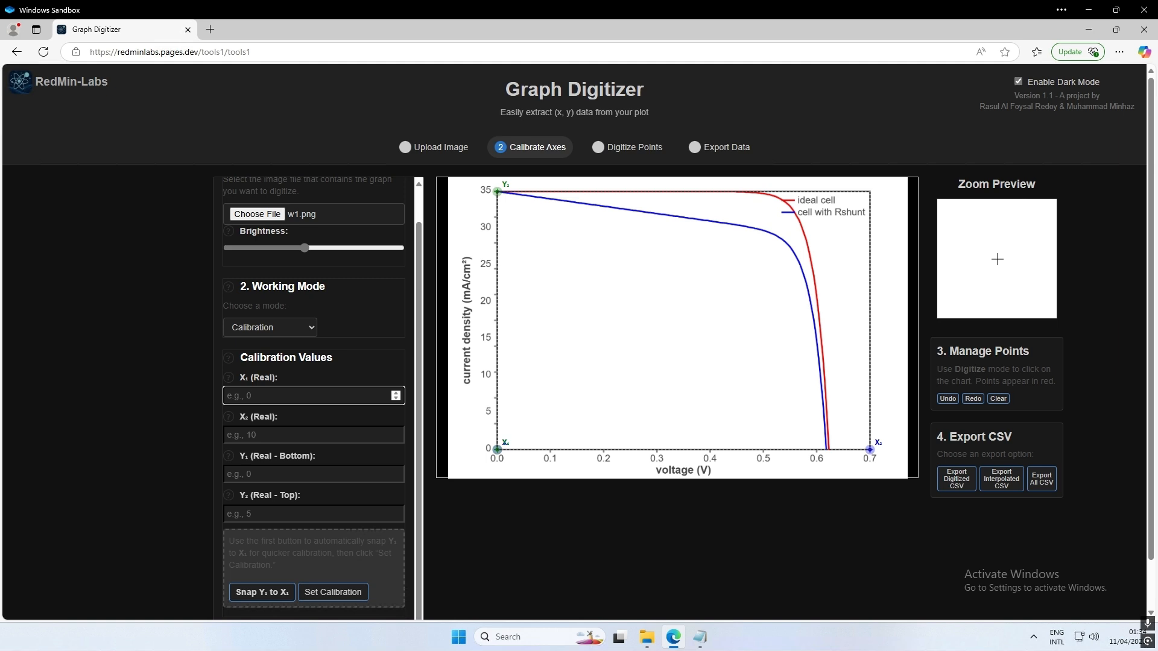
text(0)
key(Tab)
text(0.)
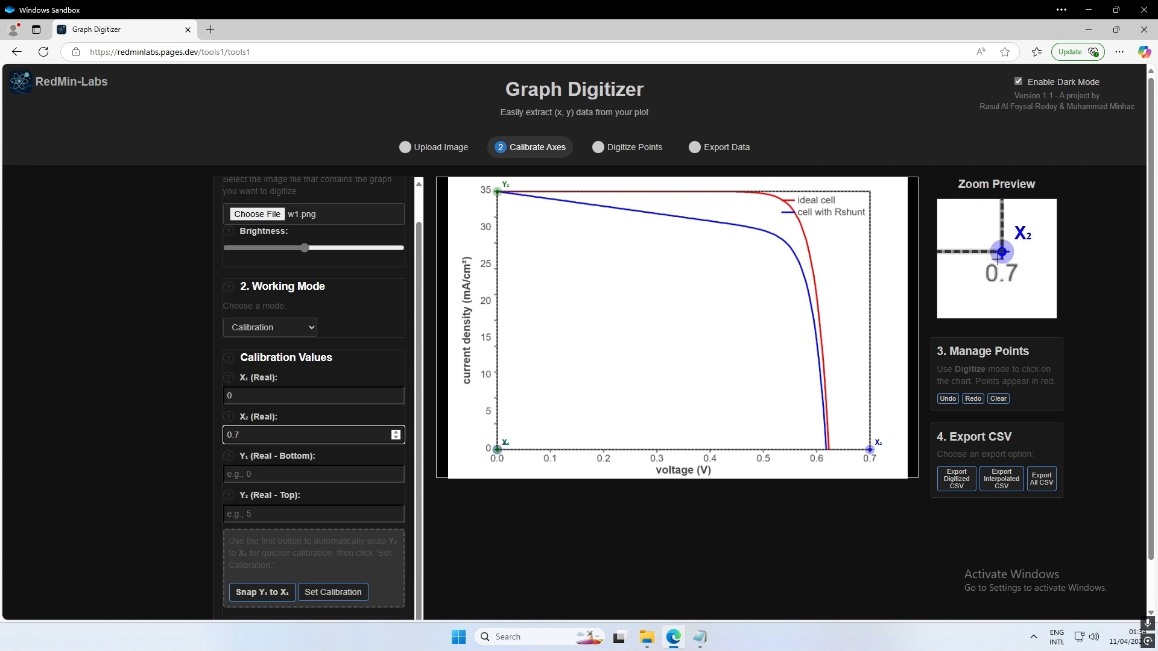
key(Tab)
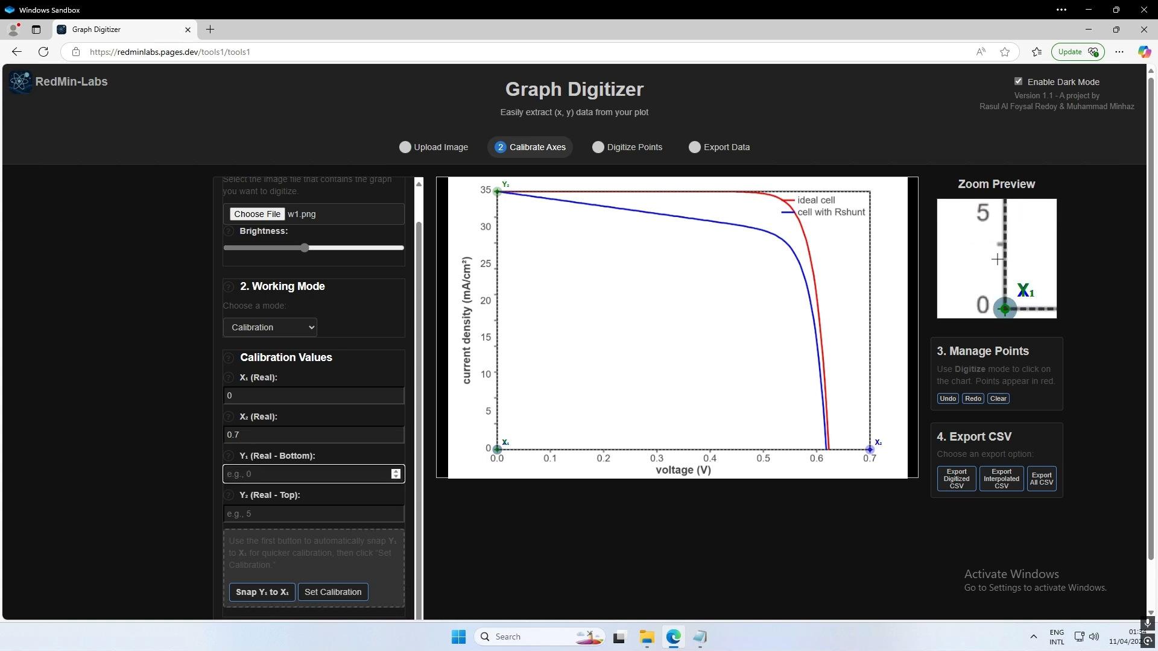
text(0)
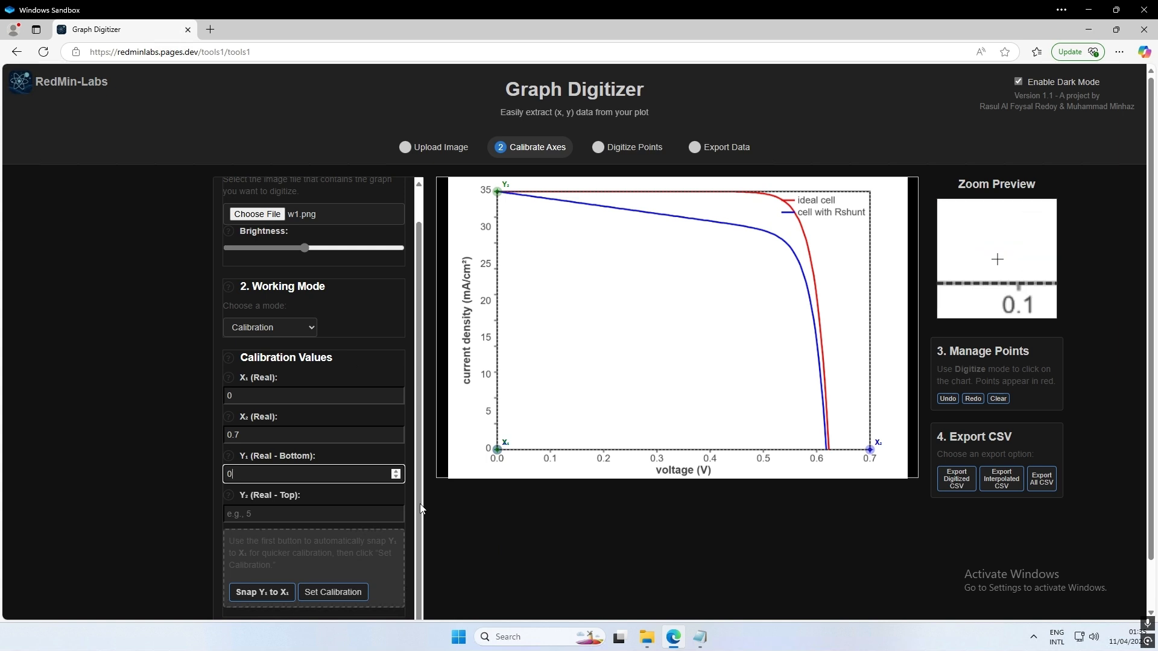
key(Tab)
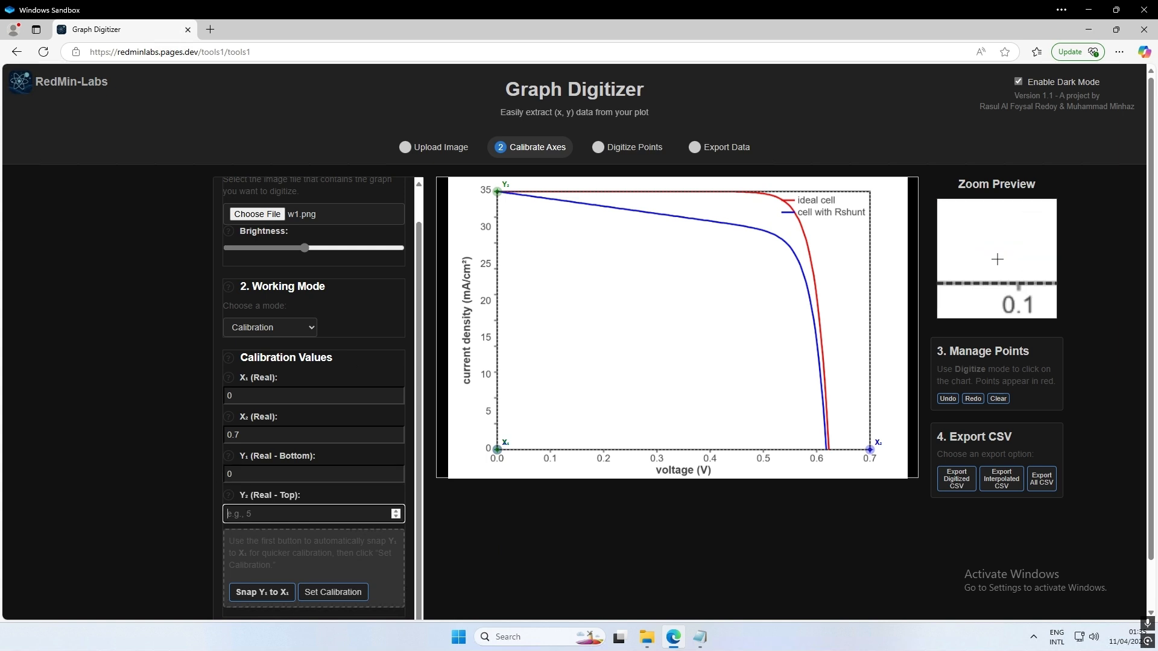
text(0.035)
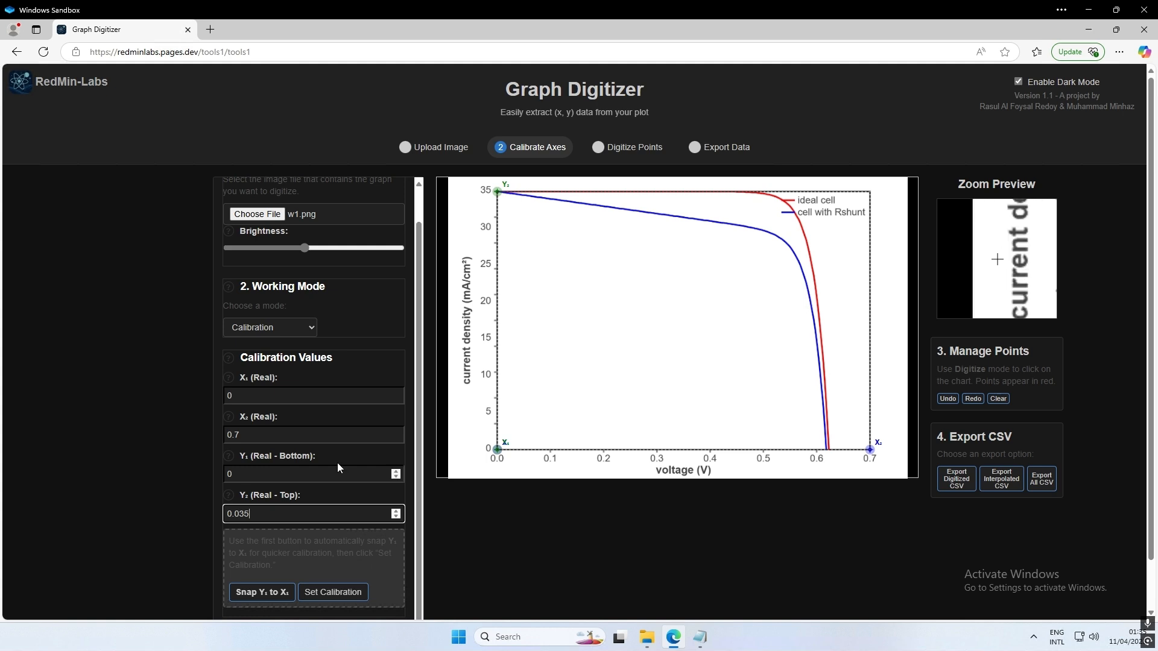
Apply the entered axis calibration and switch the working mode to Digitize
click(288, 395)
click(288, 435)
click(290, 474)
click(289, 514)
click(342, 596)
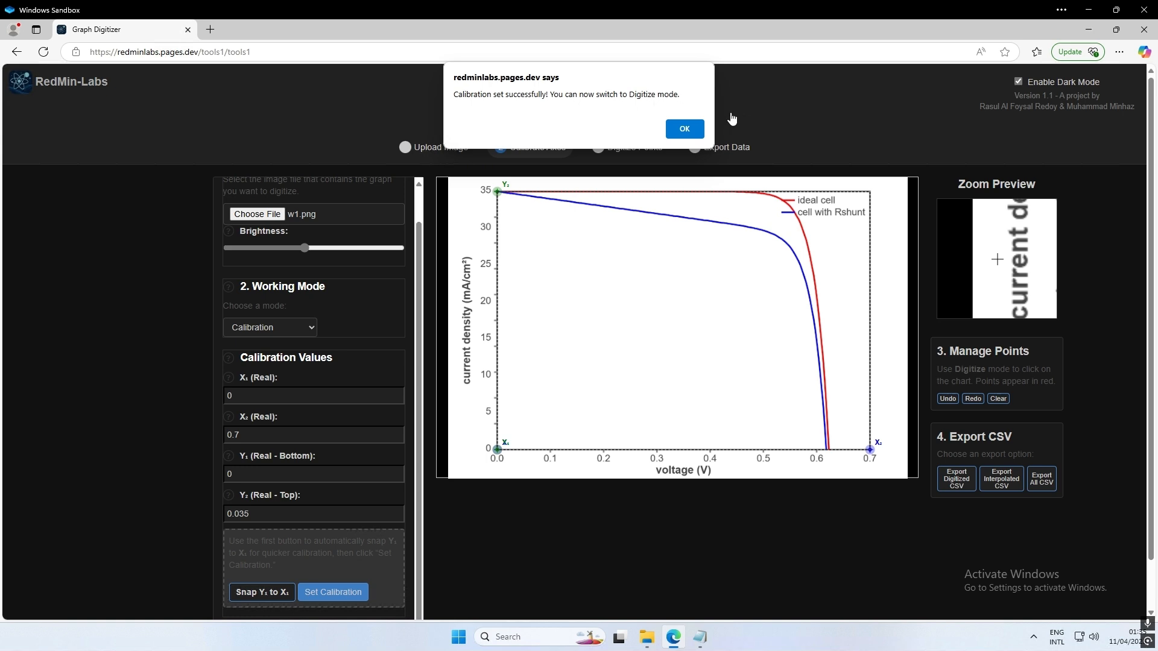
click(691, 130)
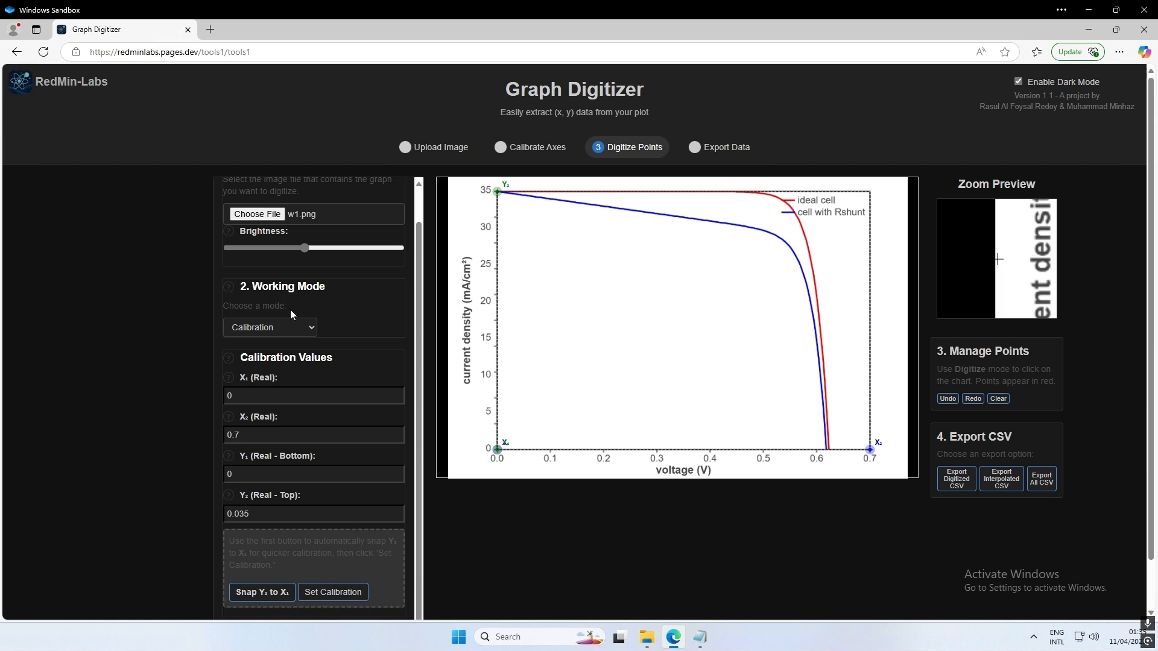
click(289, 328)
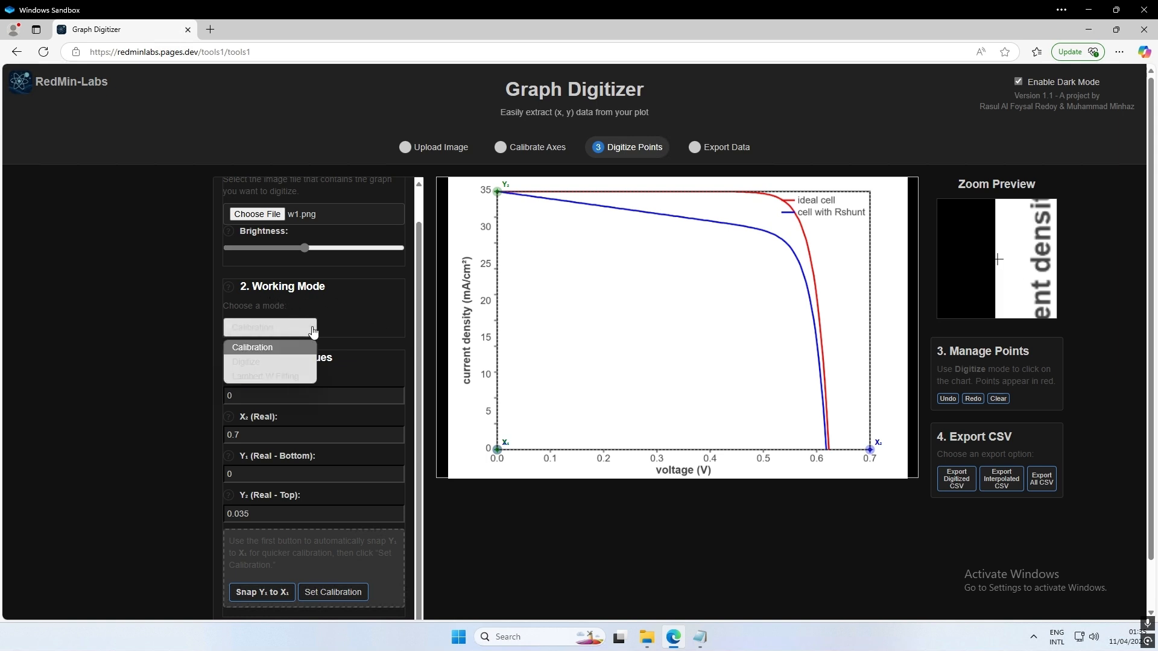
click(253, 362)
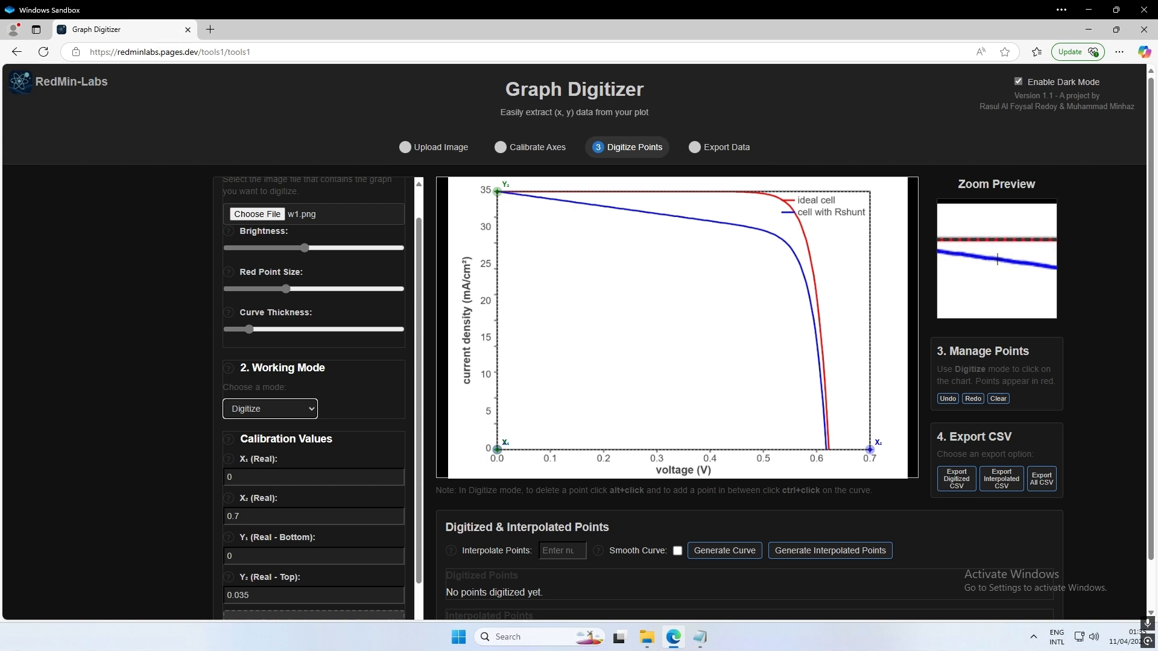
Place six digitized points along the blue "cell with Rshunt" curve, from its upper part down to the voltage axis
click(554, 199)
click(629, 210)
click(760, 230)
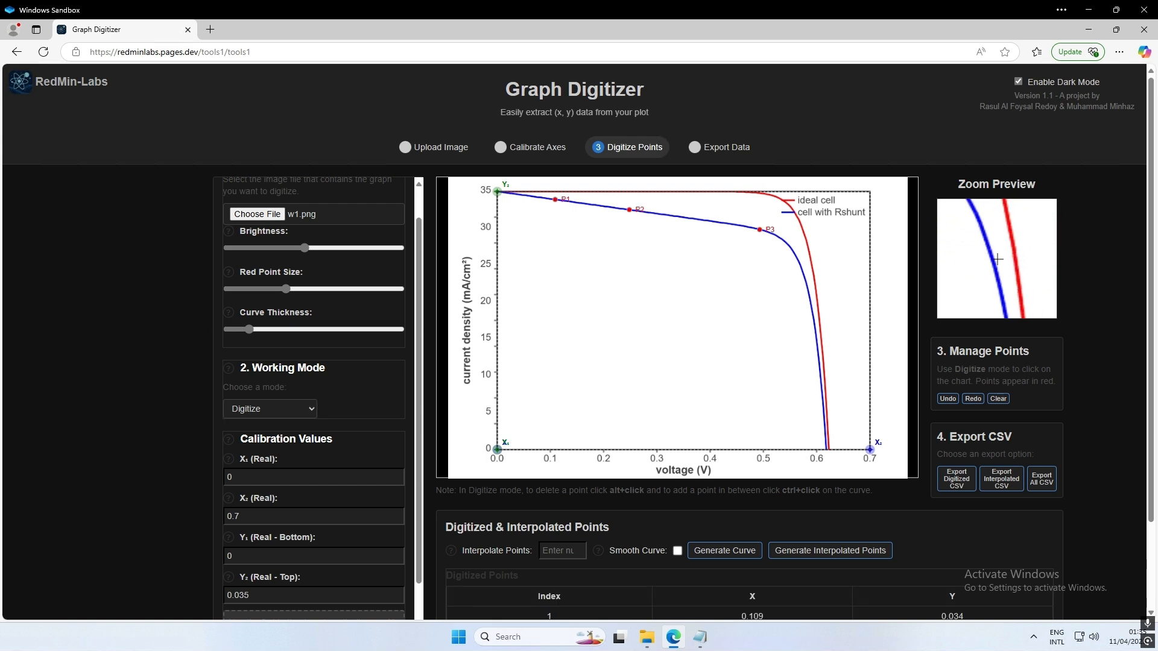
click(813, 295)
click(818, 370)
click(827, 442)
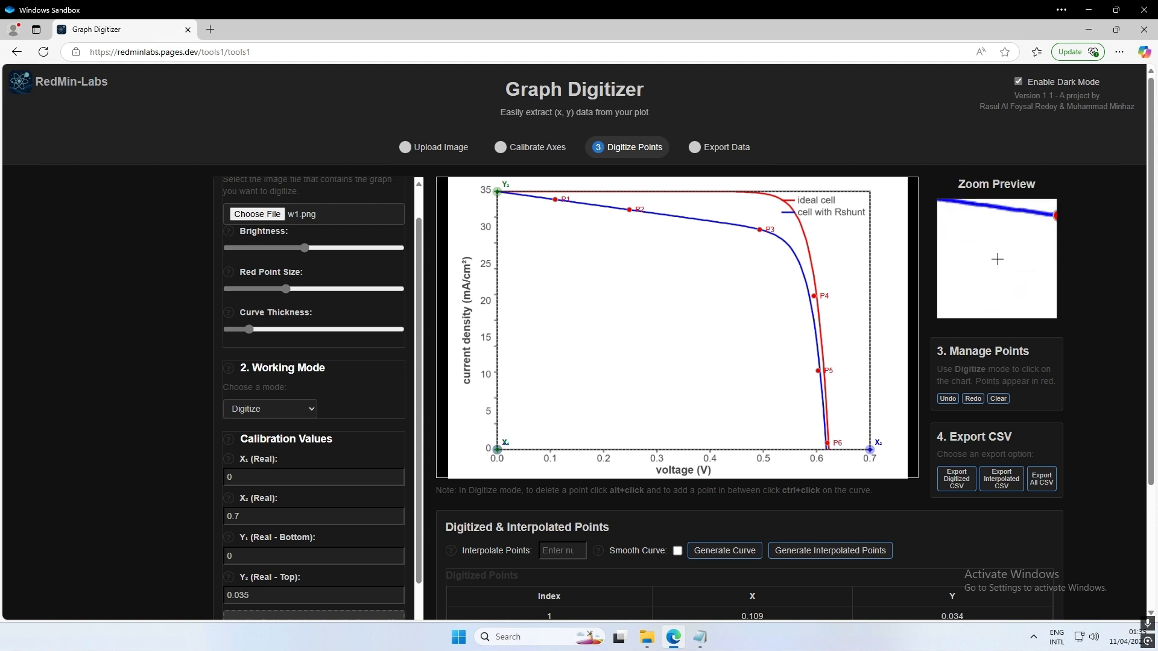
Enlarge the red point size to nearly its maximum and move points P1 and P6 to the two ends of the blue curve
drag(289, 292, 398, 289)
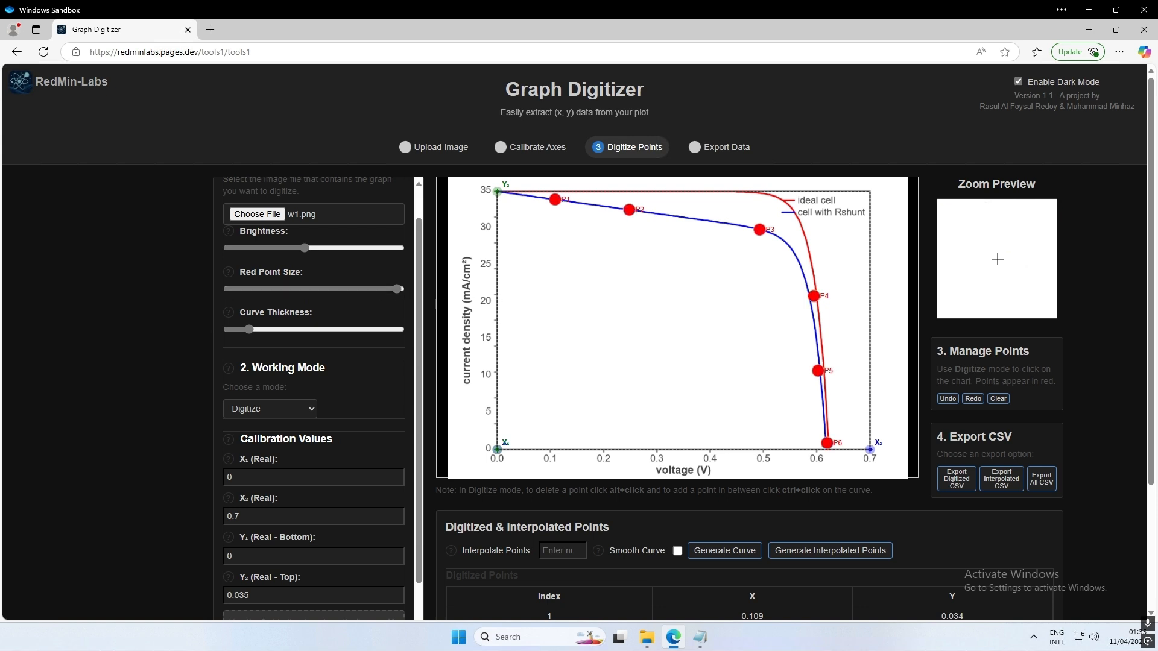
drag(554, 199, 497, 192)
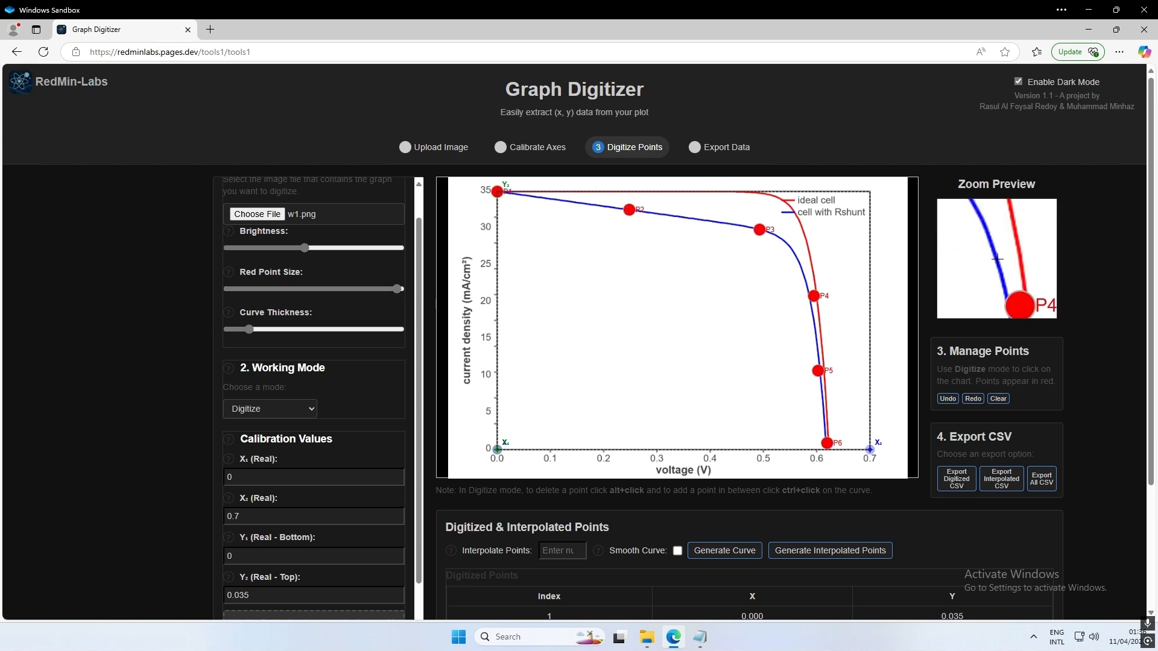
drag(827, 449, 824, 473)
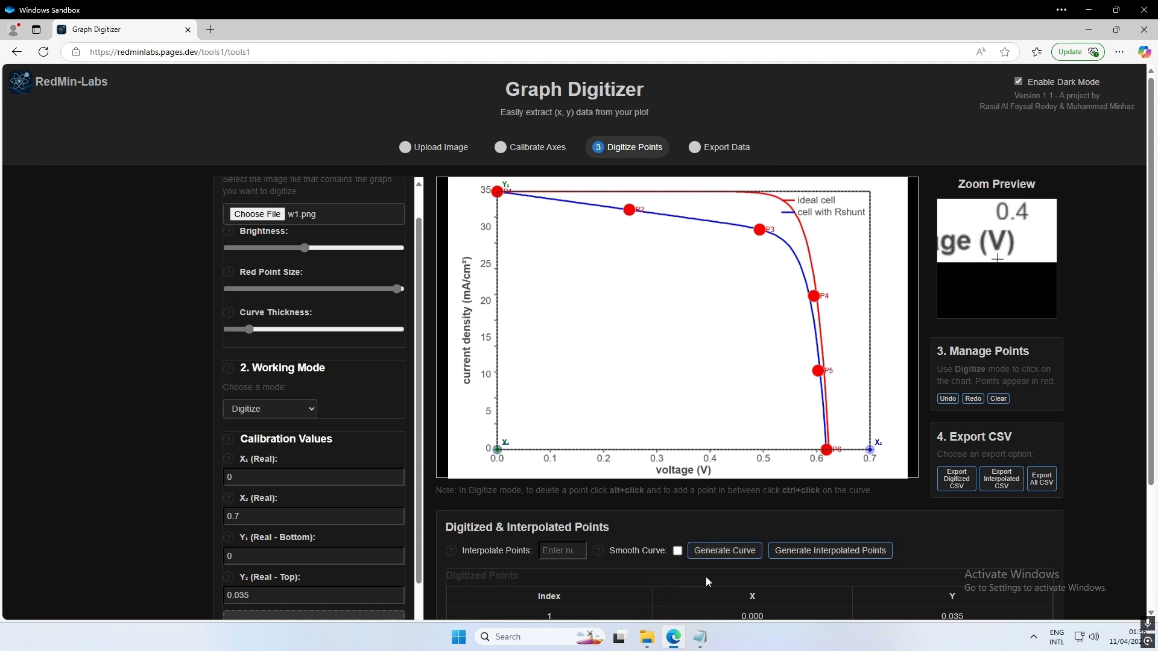
Generate the curve with smoothing enabled and reposition points P3, P4 and P5 to follow the bend of the blue curve
click(726, 553)
drag(813, 295, 752, 228)
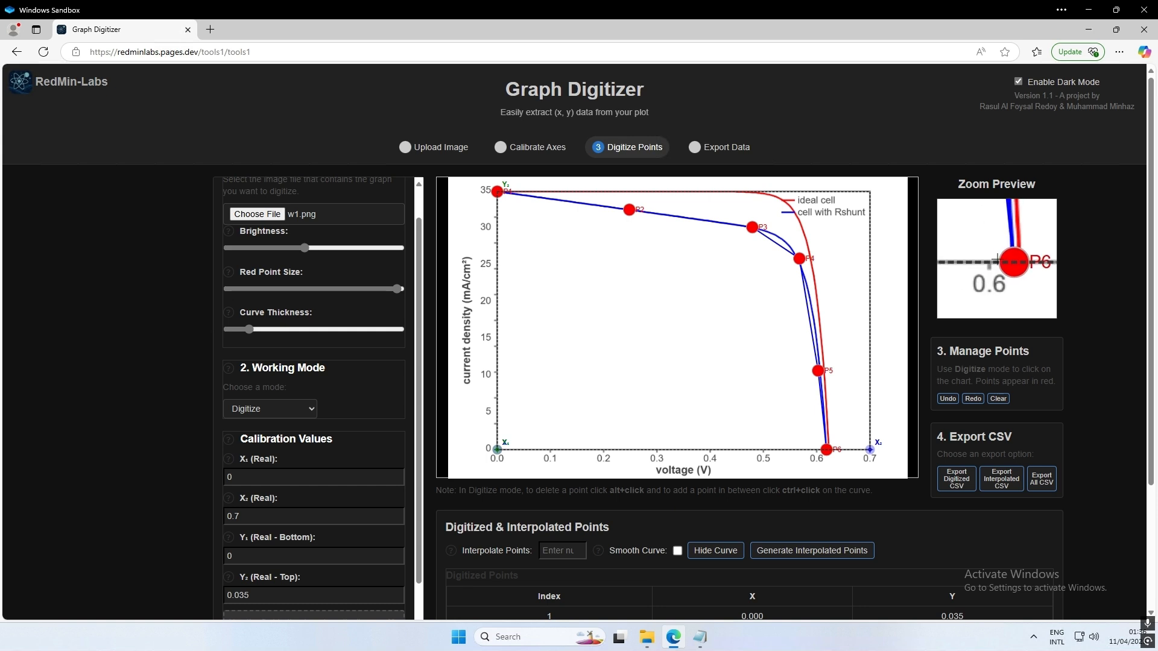
click(677, 551)
drag(752, 227, 796, 261)
drag(818, 370, 819, 366)
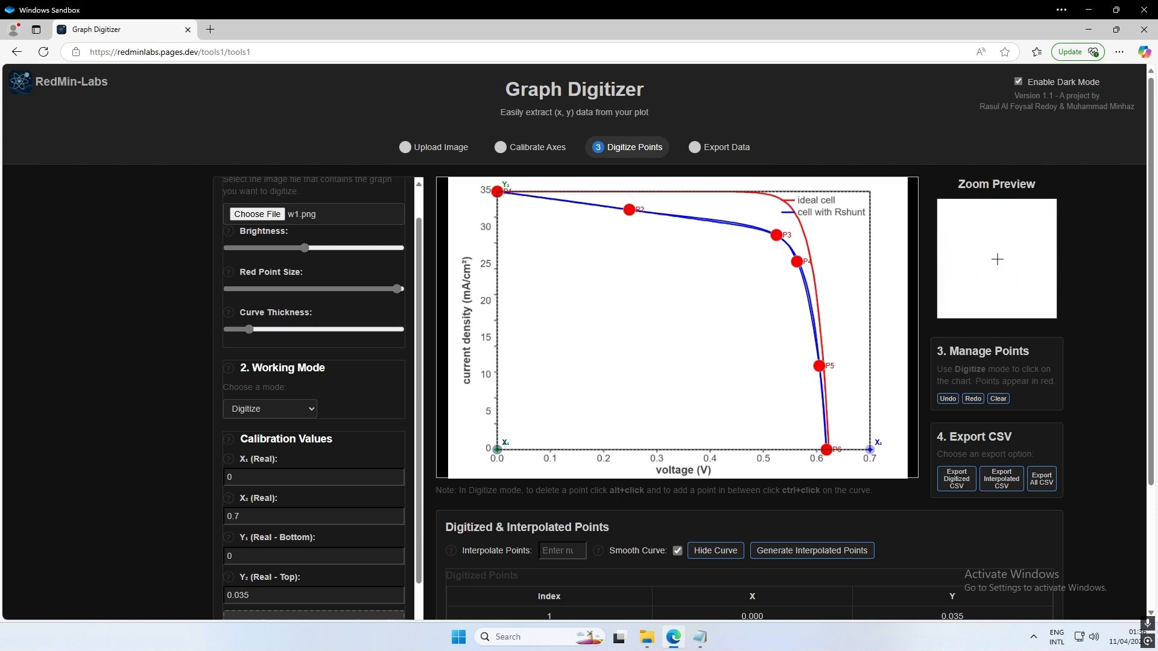
Add a point on the blue curve between P4 and P5 and move it off the curve into the plot's interior
click(811, 304)
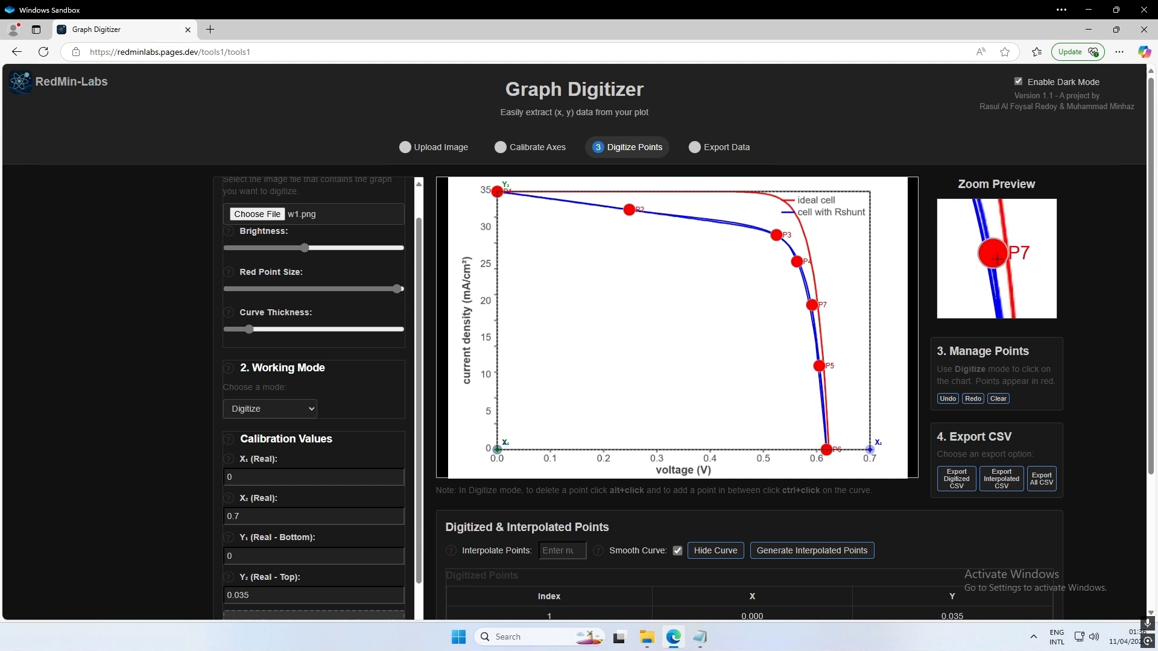
drag(812, 304, 747, 313)
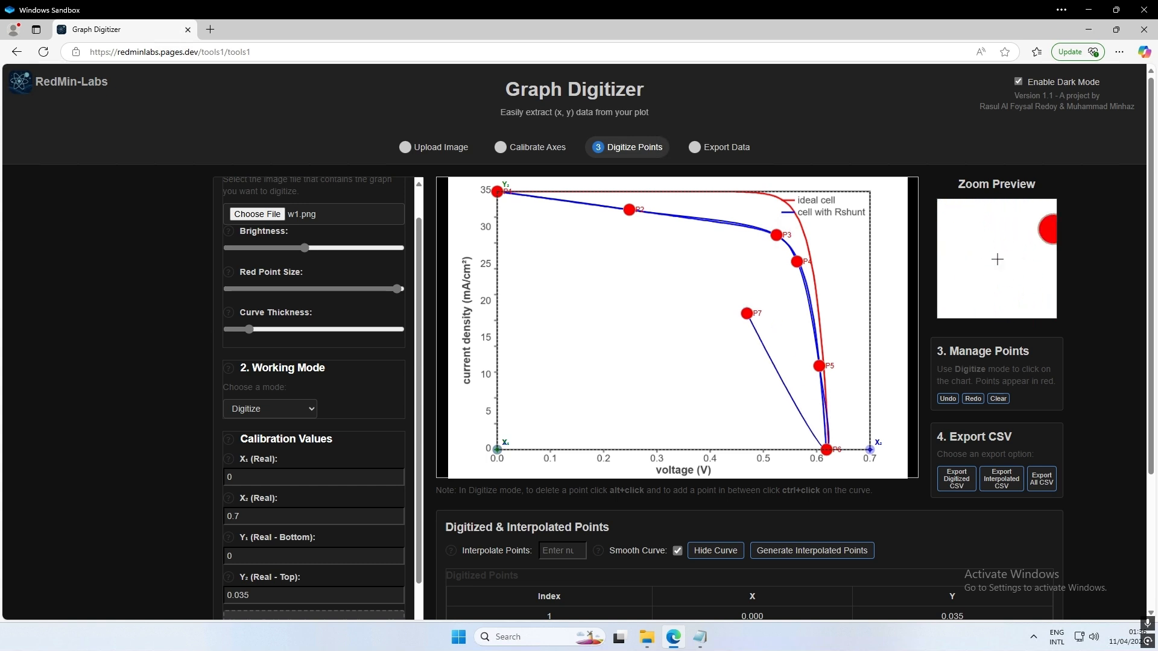
mouse_move(746, 313)
mouse_down()
mouse_move(745, 301)
mouse_move(743, 323)
mouse_up()
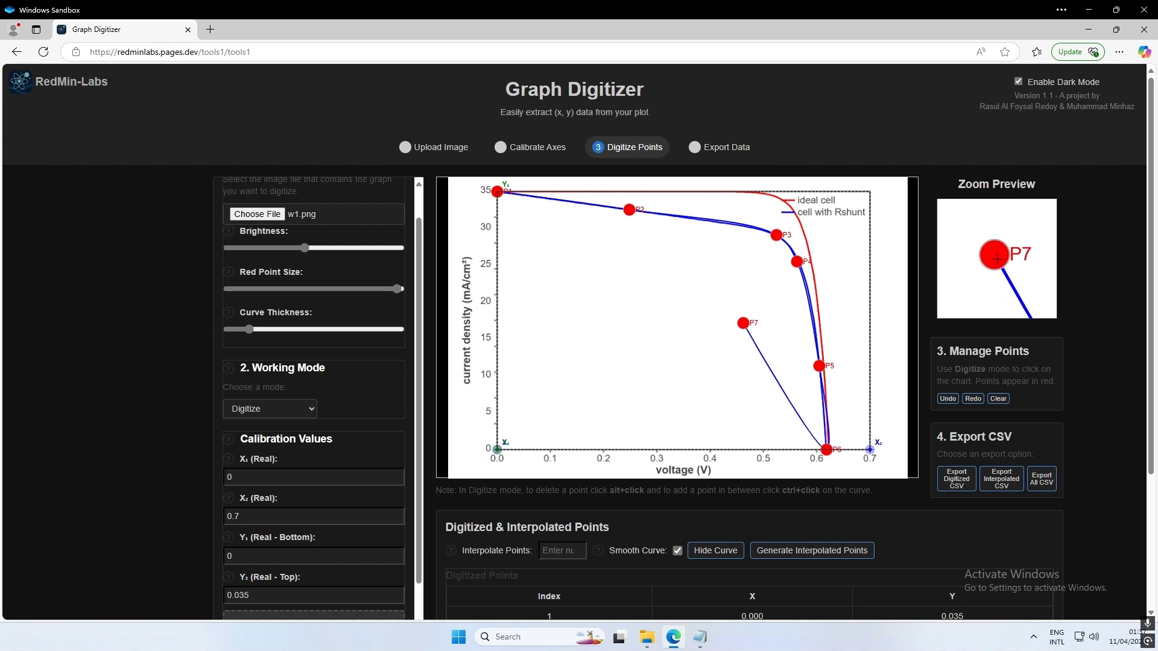
Delete the stray point P7 from the plot's interior, trying one undo and one redo
alt+click(742, 323)
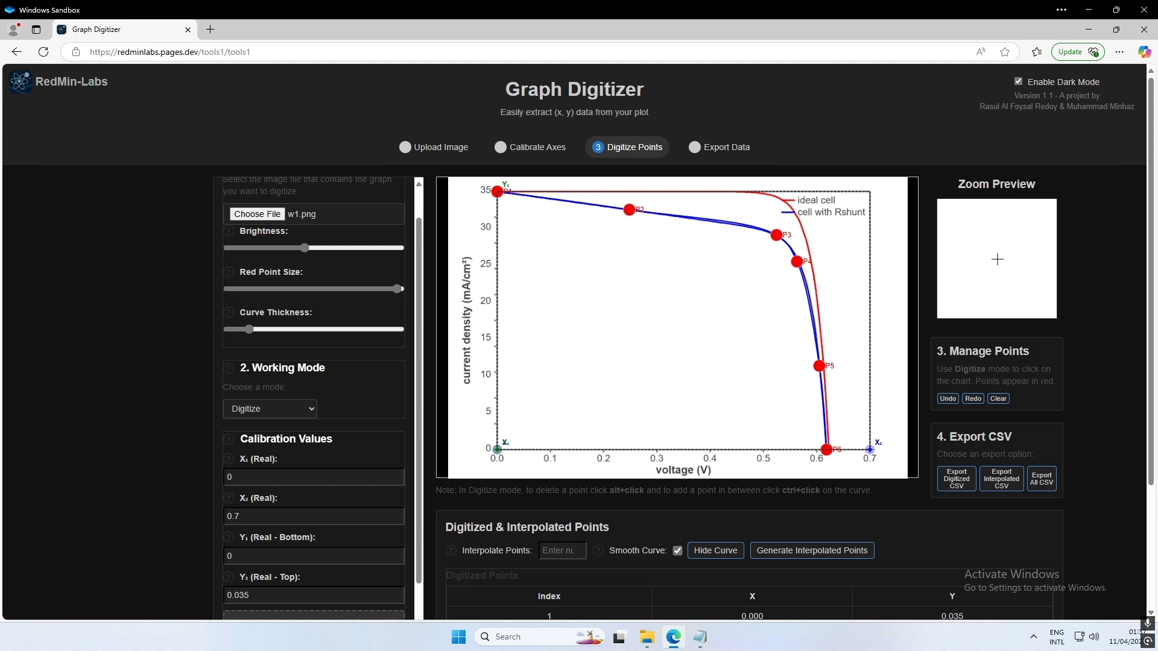
click(947, 400)
click(969, 401)
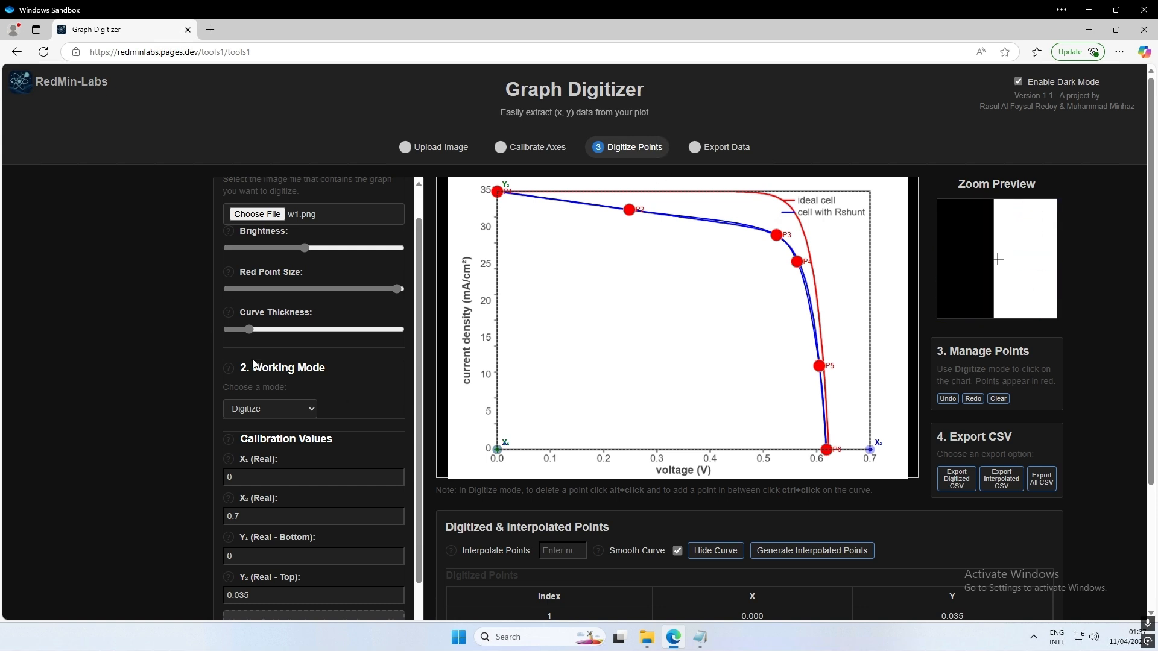
With the curve thickened to nearly its maximum, add points between P2 and P3 and between P5 and P6, and reduce its thickness to about a quarter
drag(247, 330, 409, 329)
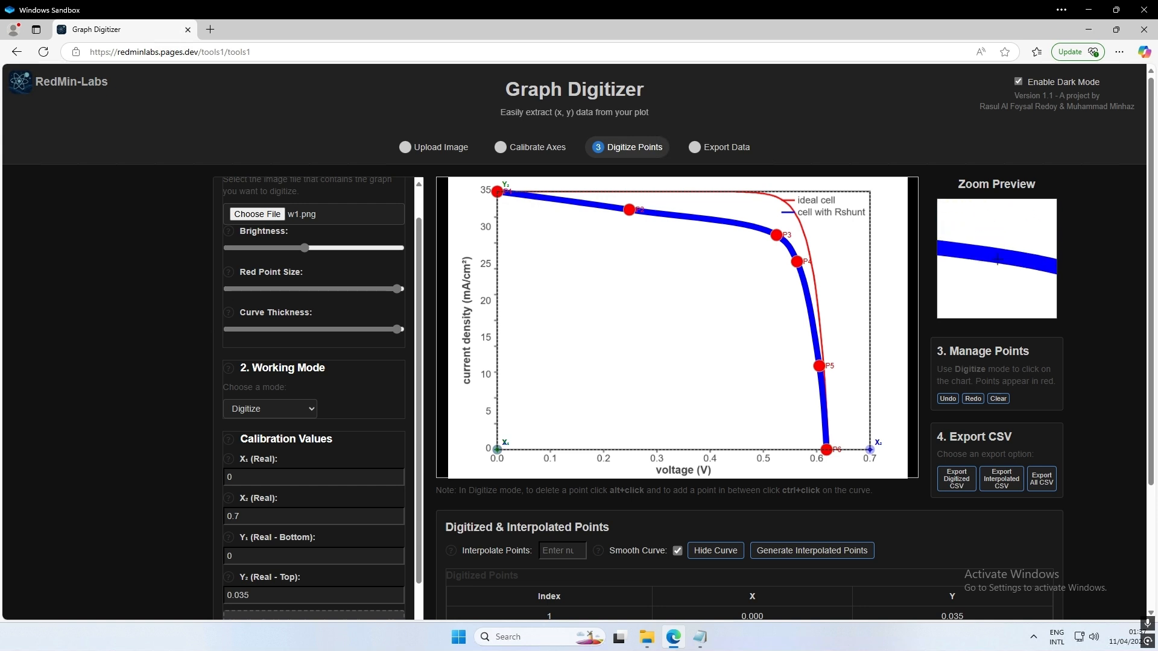
ctrl+click(721, 225)
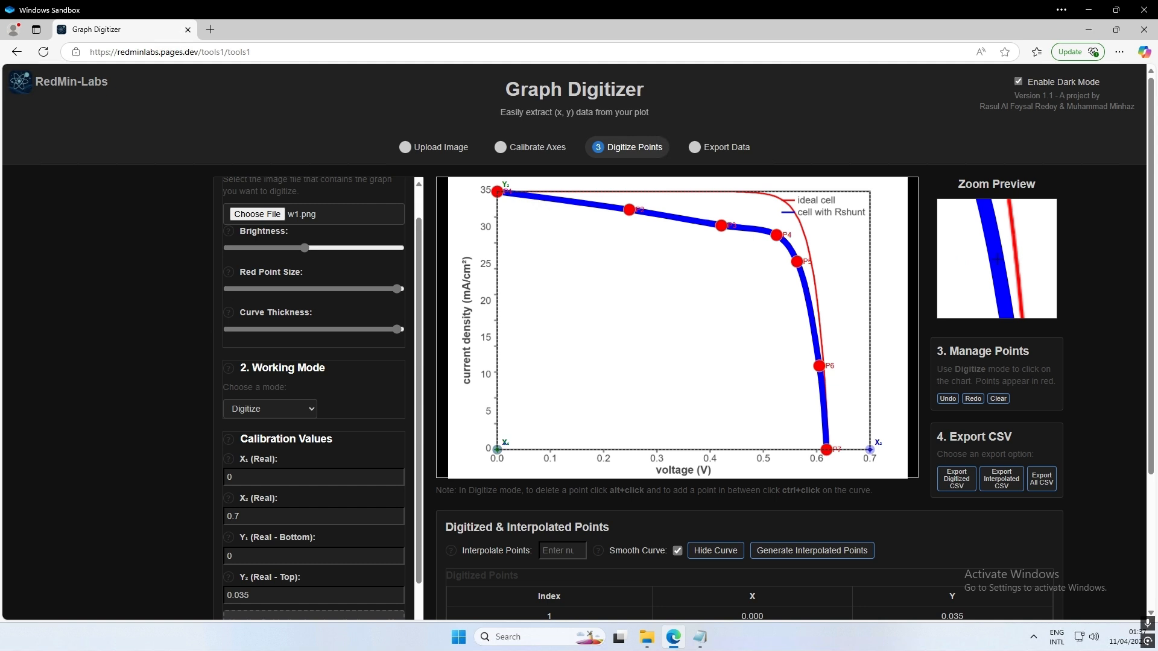
ctrl+click(806, 311)
drag(398, 329, 269, 329)
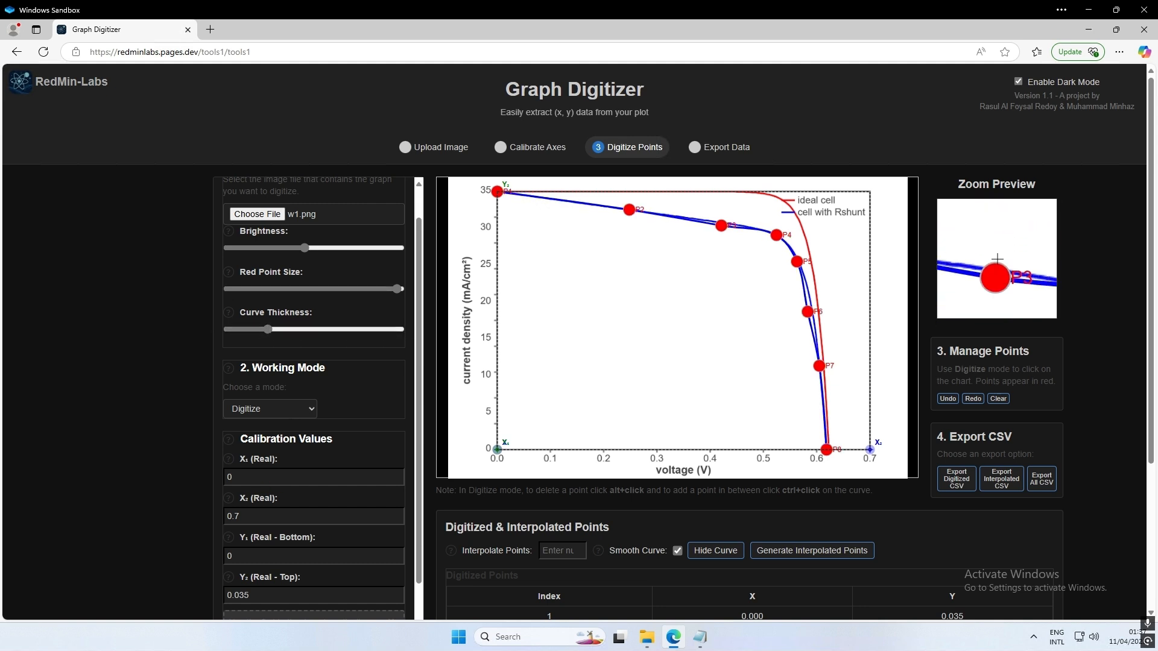
Move points P3, P6 and P5 slightly so the generated curve follows the blue "cell with Rshunt" line
drag(721, 225, 721, 224)
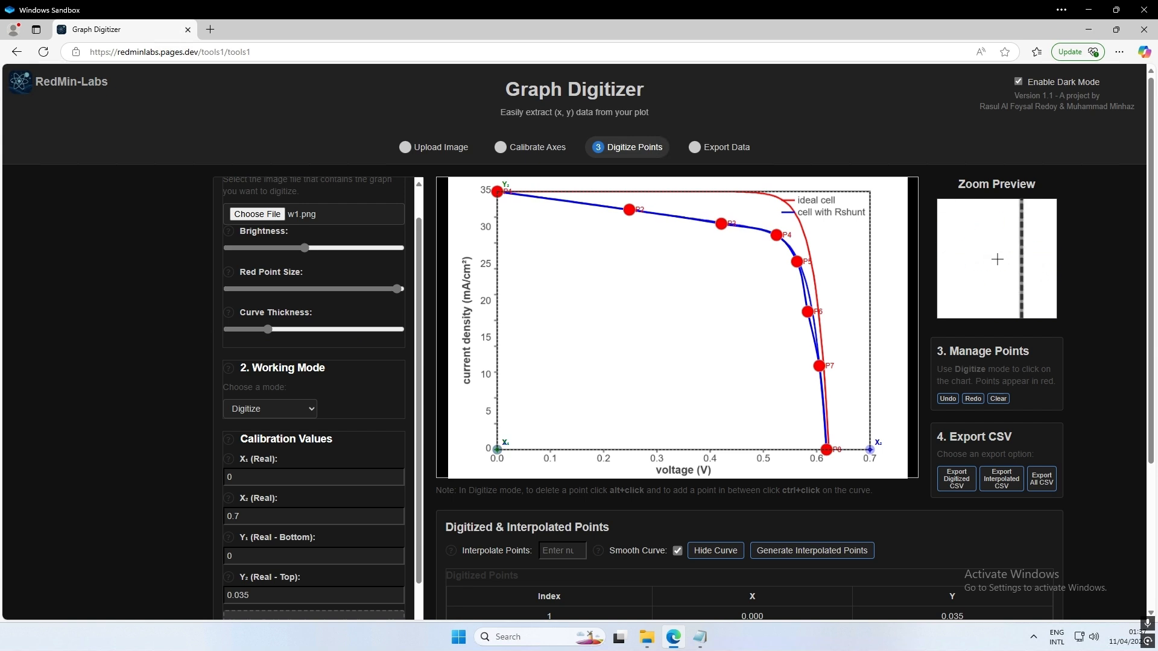
drag(807, 312, 812, 309)
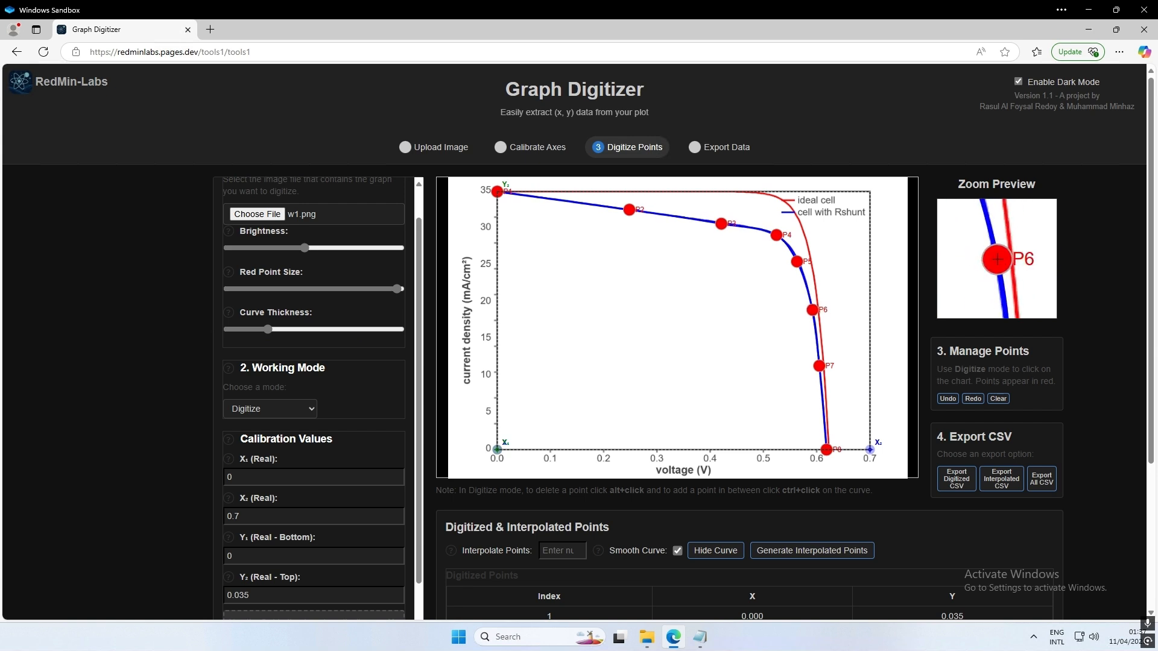
drag(797, 262, 797, 256)
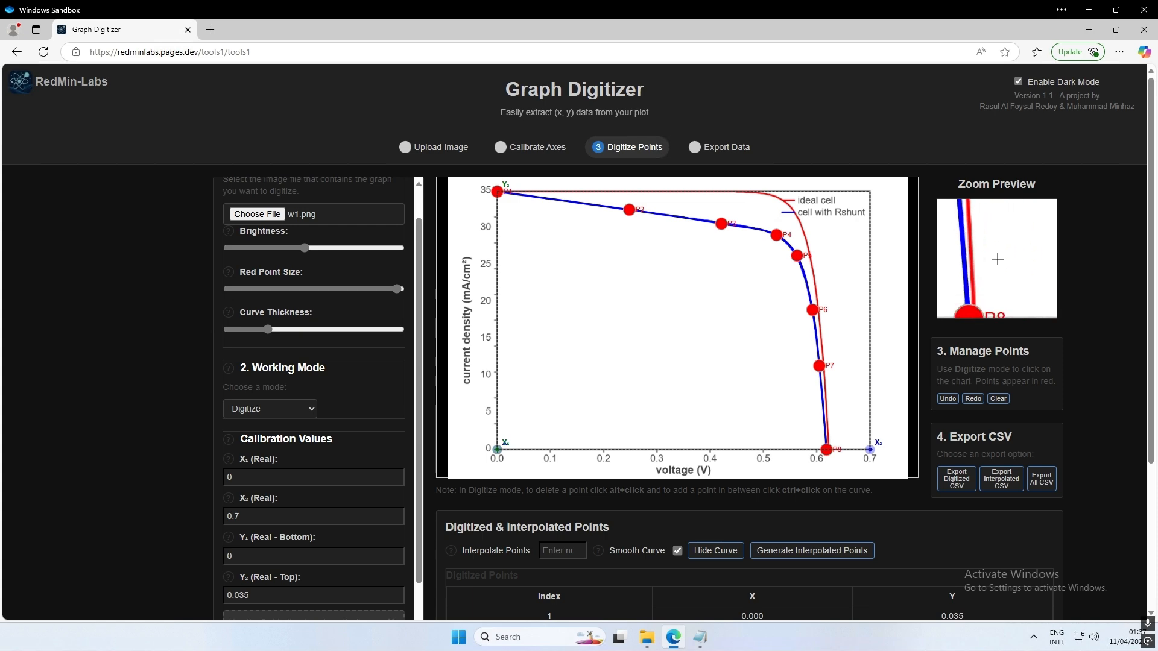
Export the digitized points as CSV and delete the downloaded digitized_points.csv file
scroll(663, 338, down, 3)
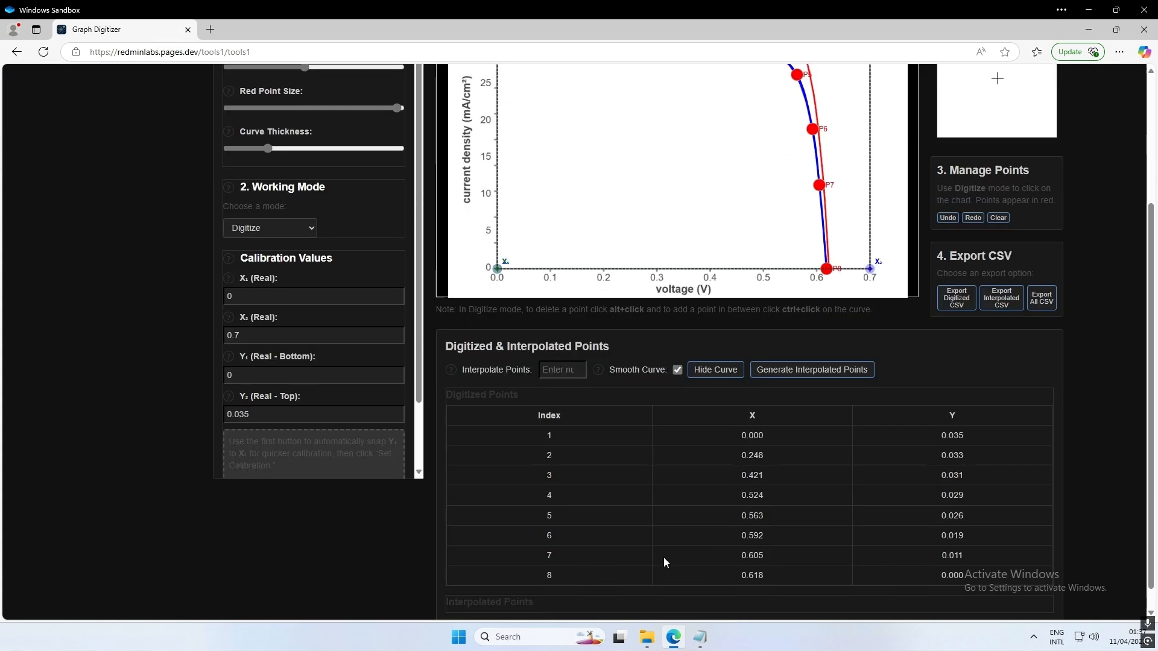
scroll(567, 503, down, 1)
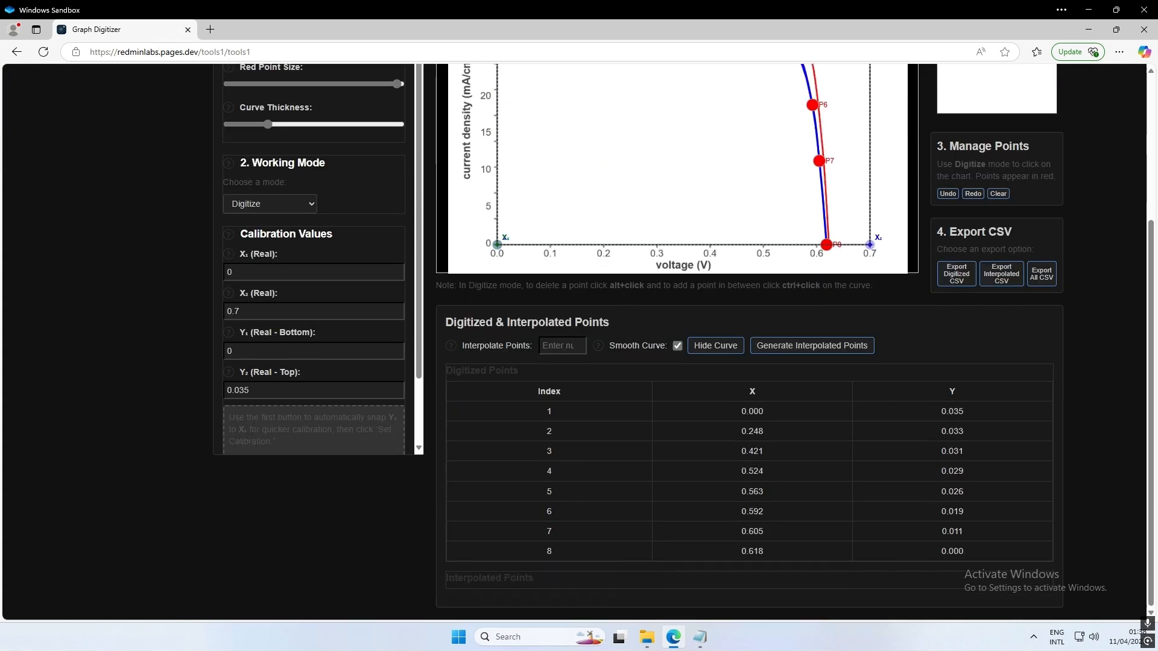
scroll(568, 490, up, 1)
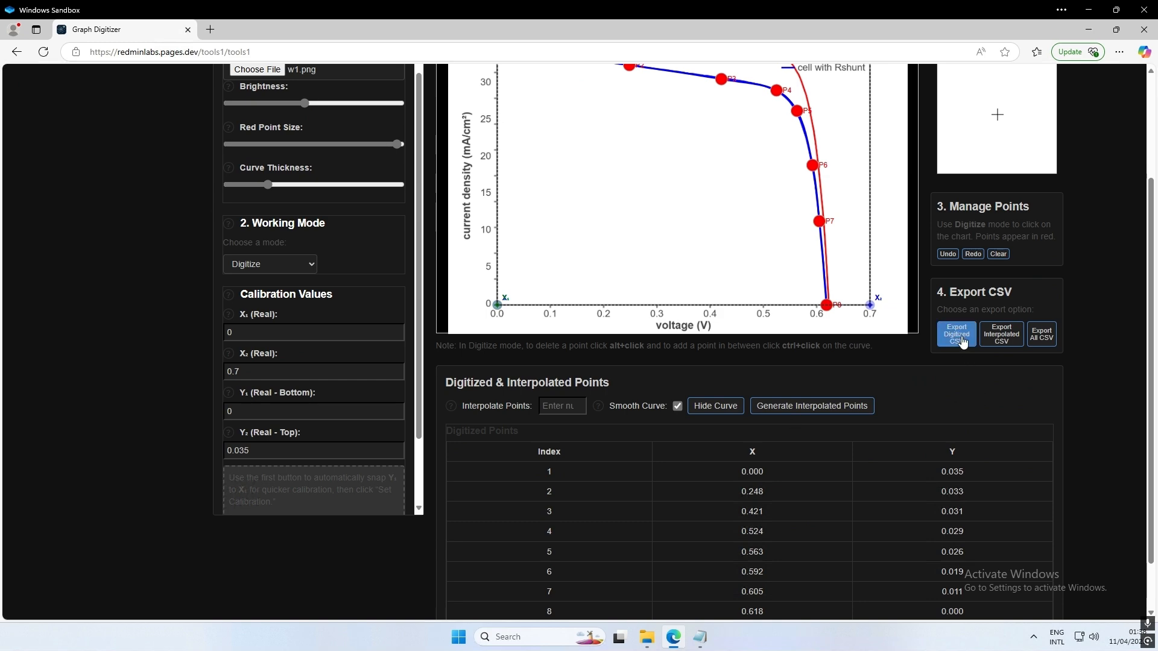
scroll(581, 546, down, 1)
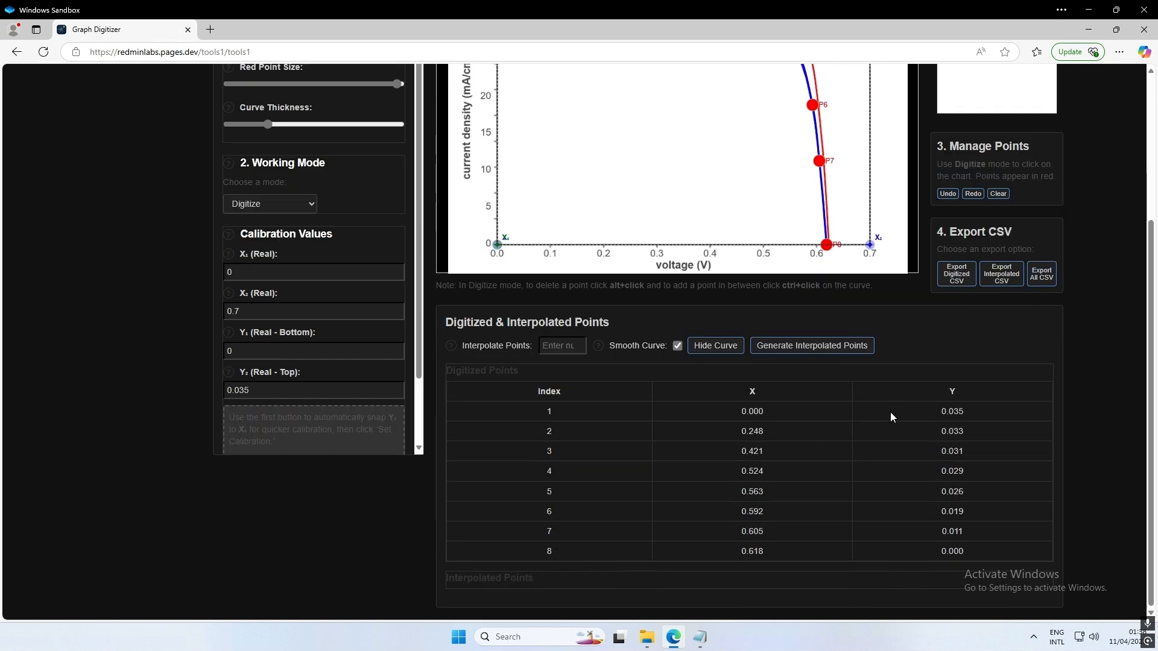
scroll(896, 400, up, 3)
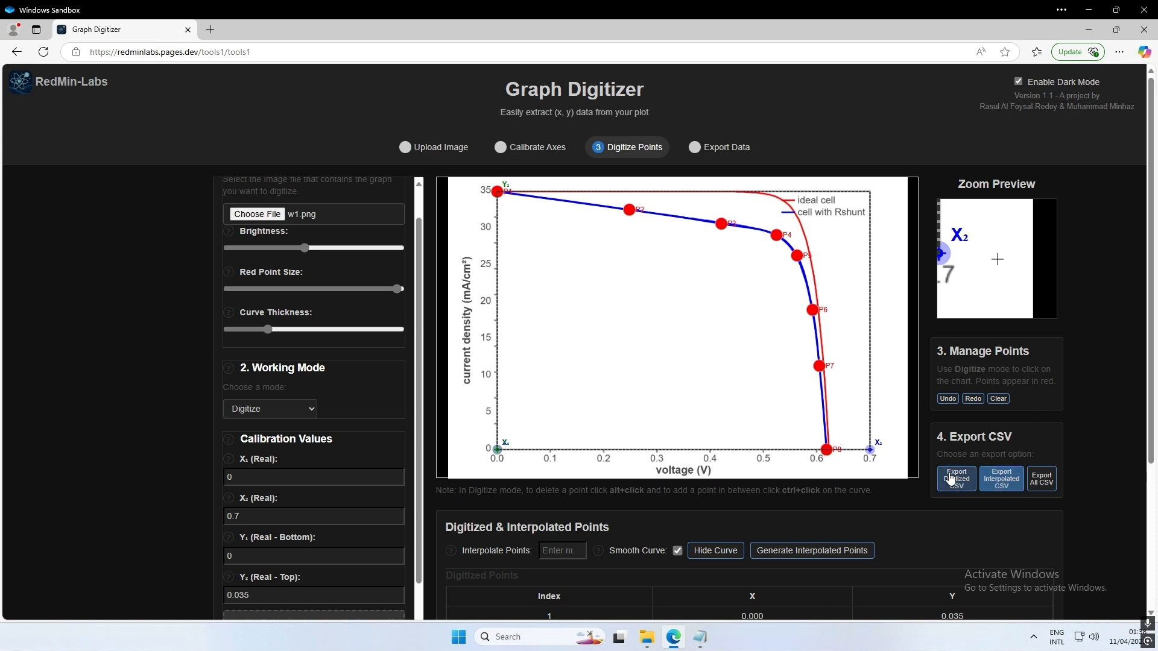
click(951, 479)
mouse_move(978, 109)
click(1031, 103)
click(1080, 351)
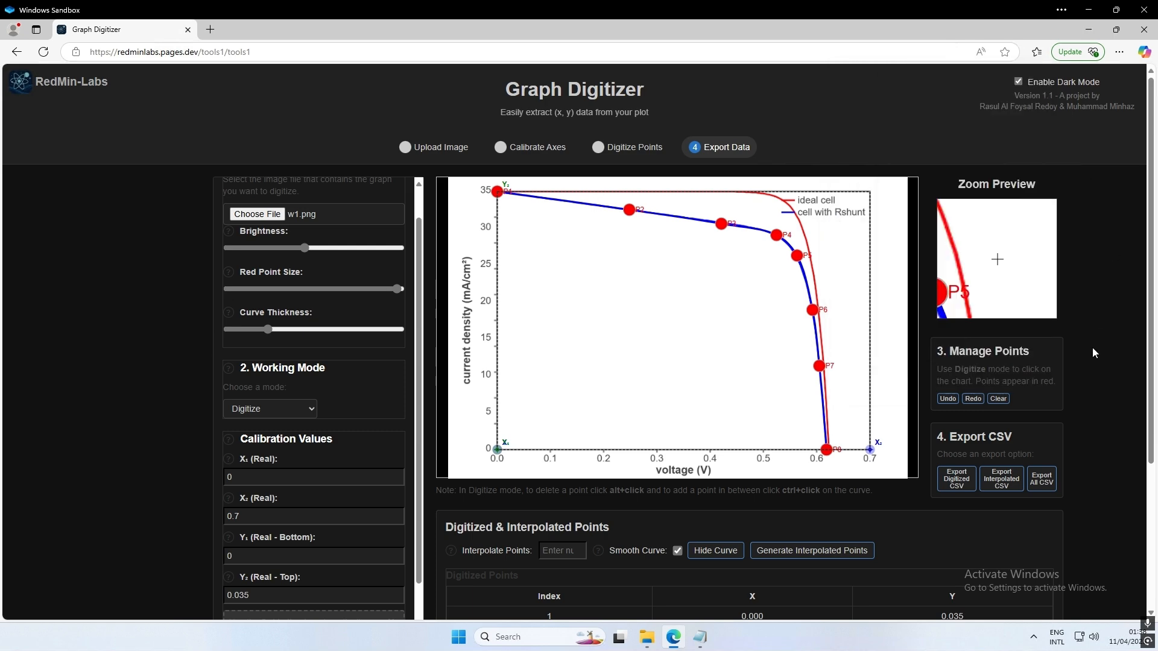
Generate 100 interpolated points along the smooth curve and look through the resulting table to its last row
scroll(1080, 351, down, 2)
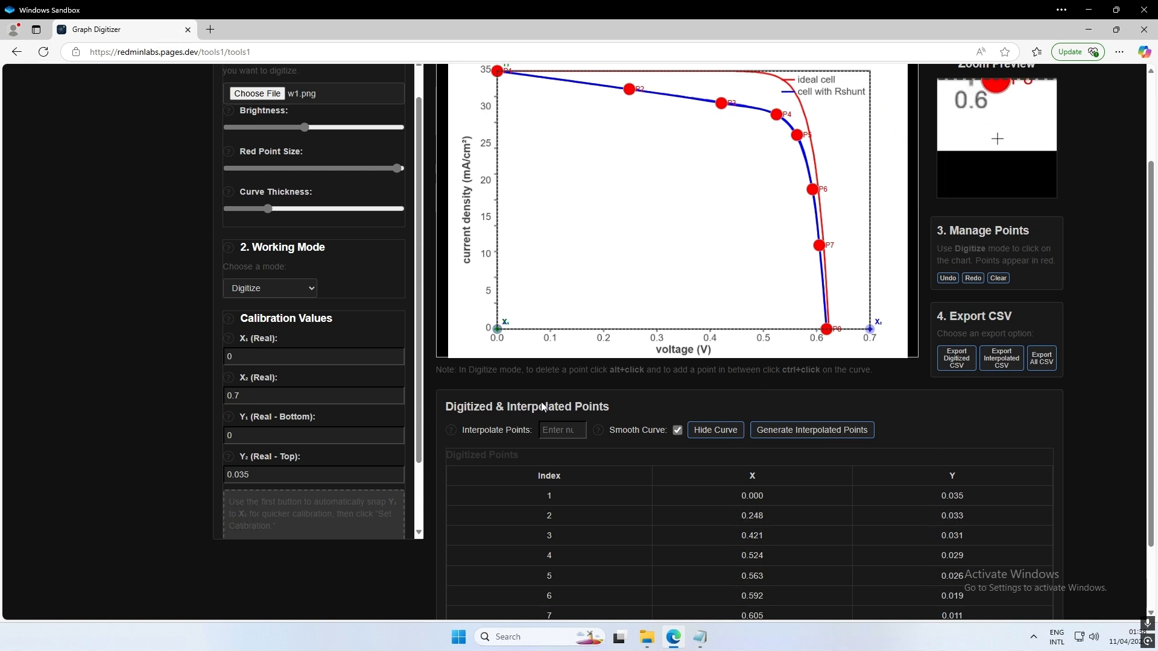
click(556, 430)
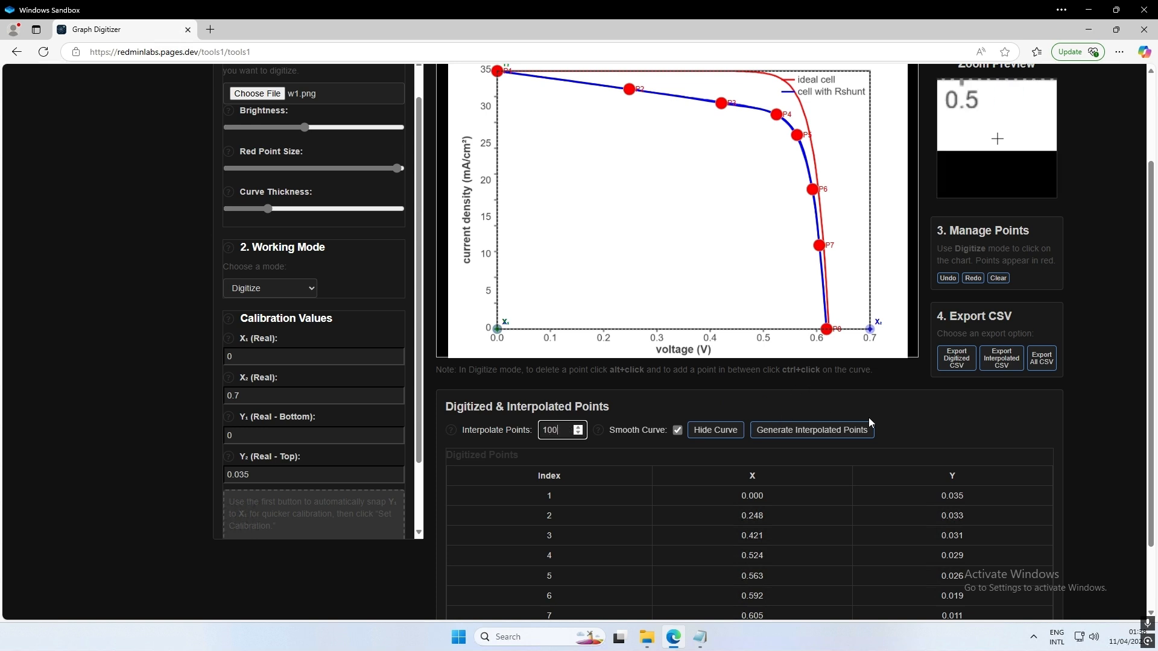
click(824, 435)
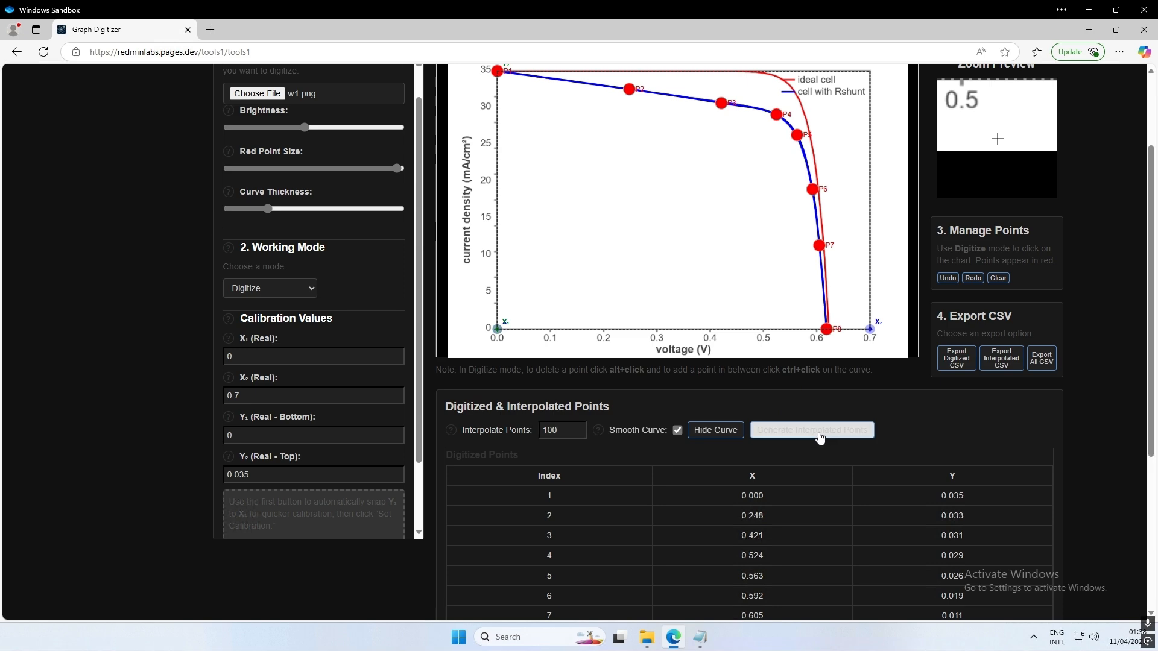
scroll(596, 498, down, 4)
scroll(594, 491, down, 15)
scroll(587, 489, down, 12)
Export the interpolated points as CSV and delete the downloaded interpolated_points.csv file
scroll(378, 522, up, 2)
scroll(379, 527, up, 3)
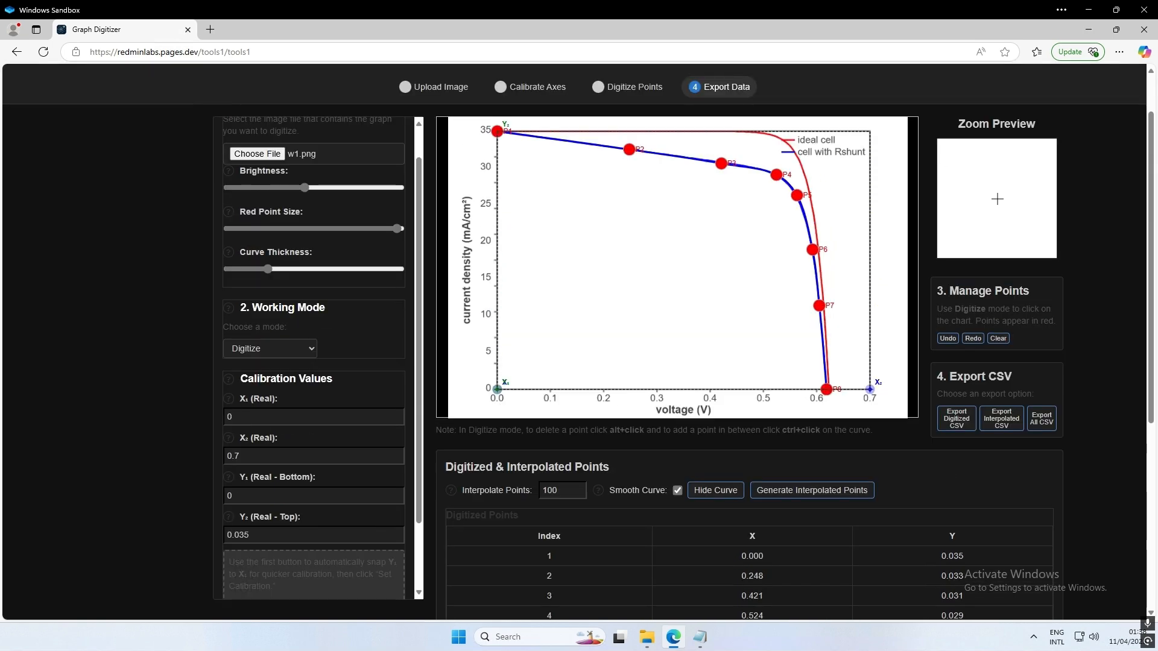
click(1003, 422)
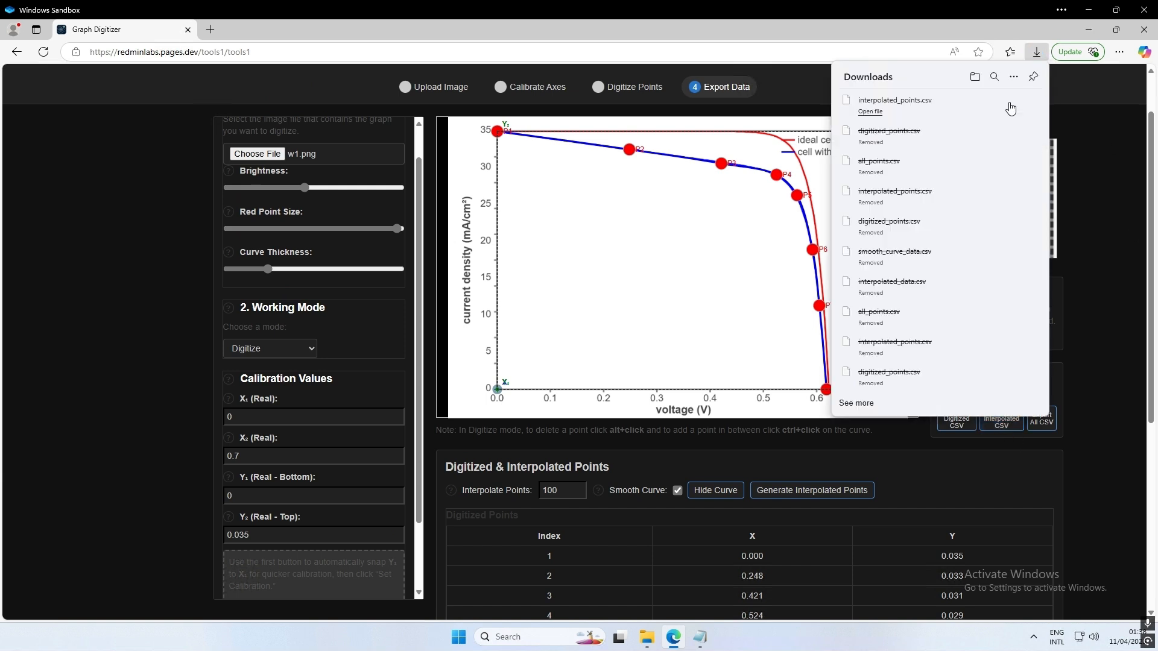
click(1033, 103)
click(1115, 413)
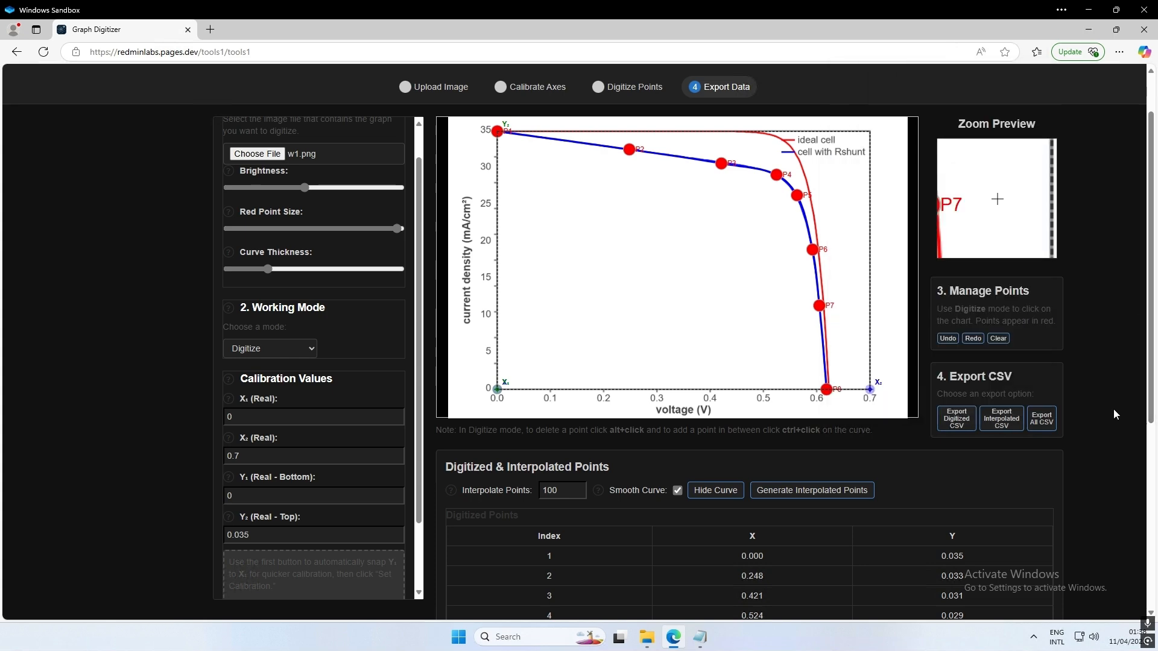
Export all digitized and interpolated points as CSV and delete the downloaded all_points.csv file
click(1042, 424)
scroll(609, 439, down, 5)
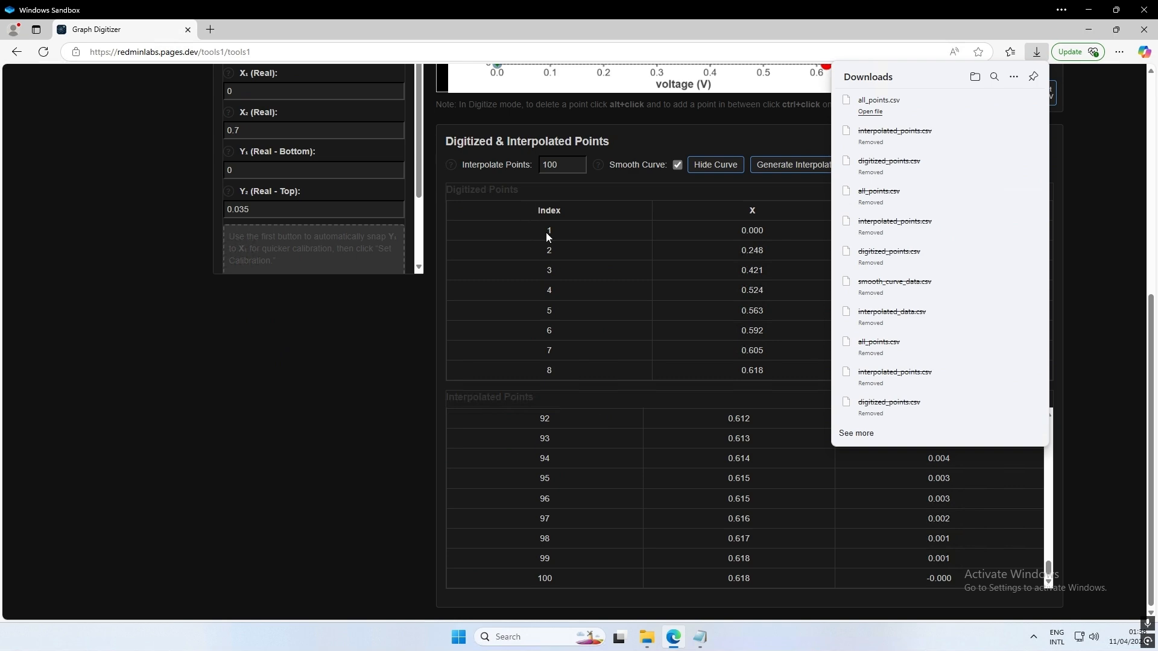
scroll(588, 501, up, 6)
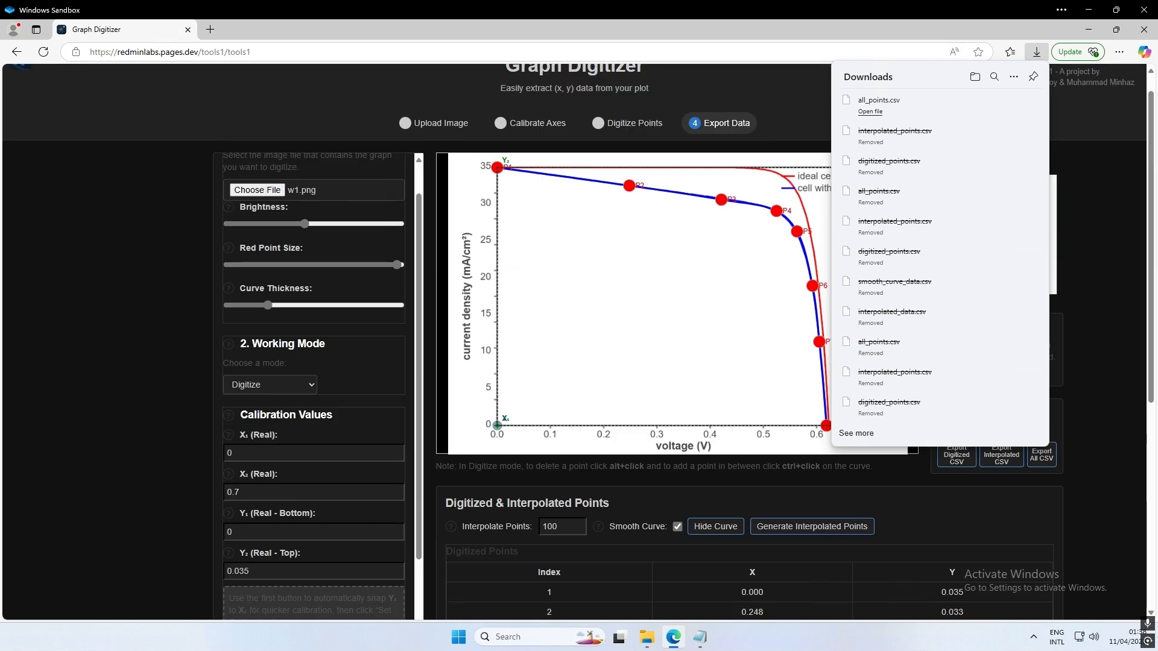
click(1031, 103)
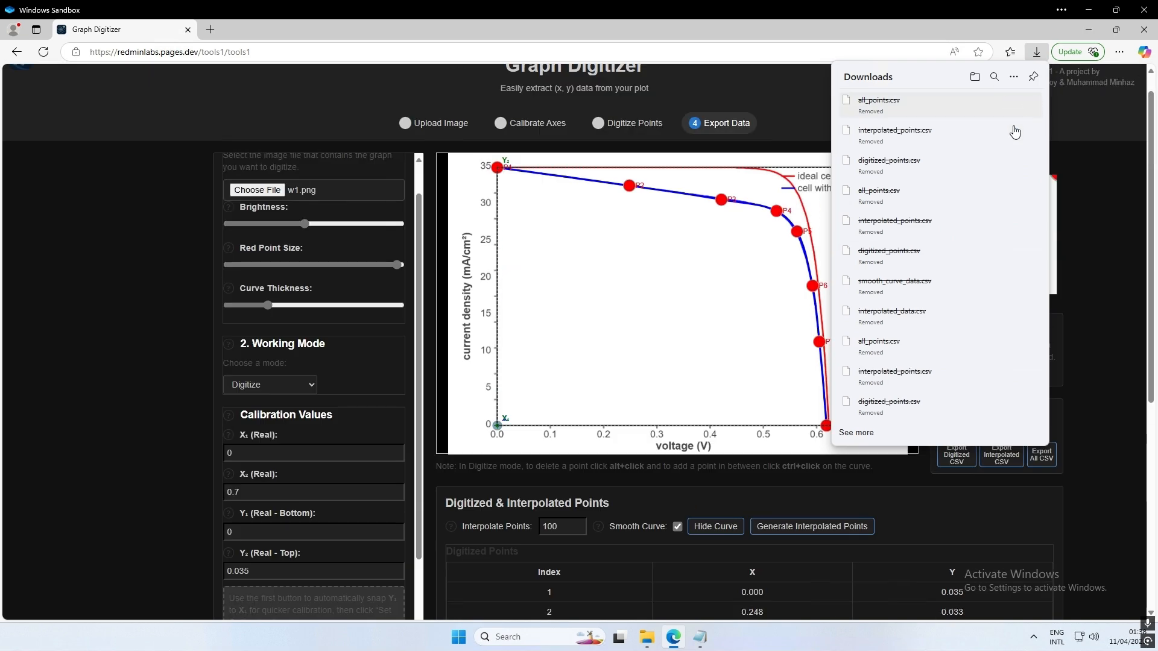
click(1119, 240)
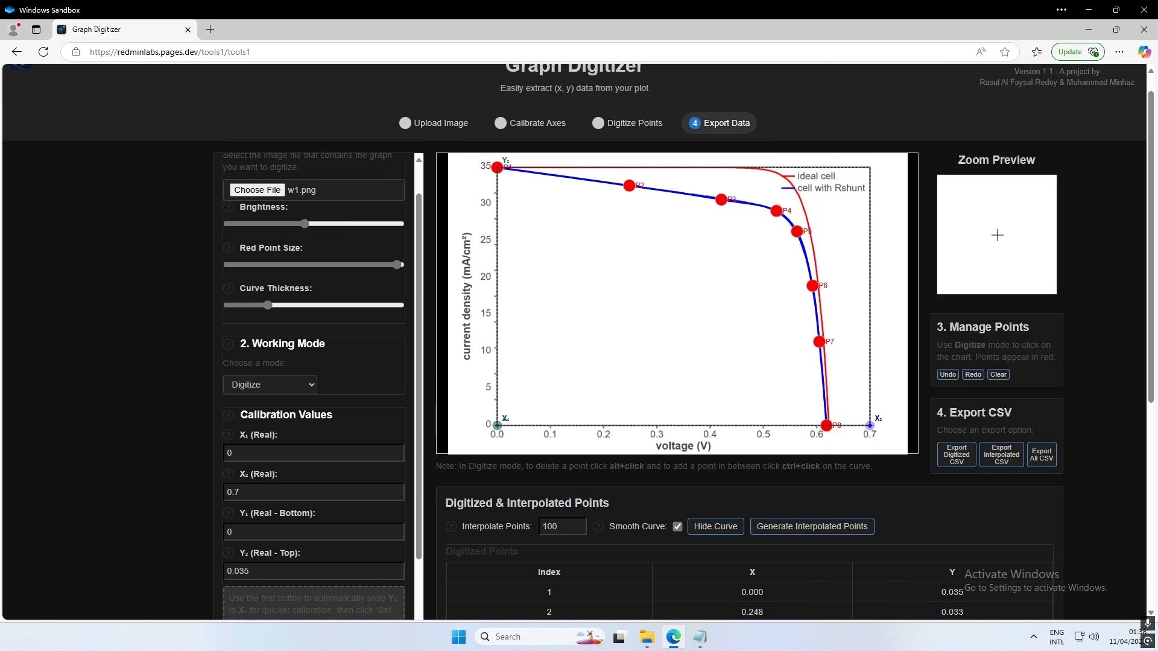
scroll(579, 342, up, 1)
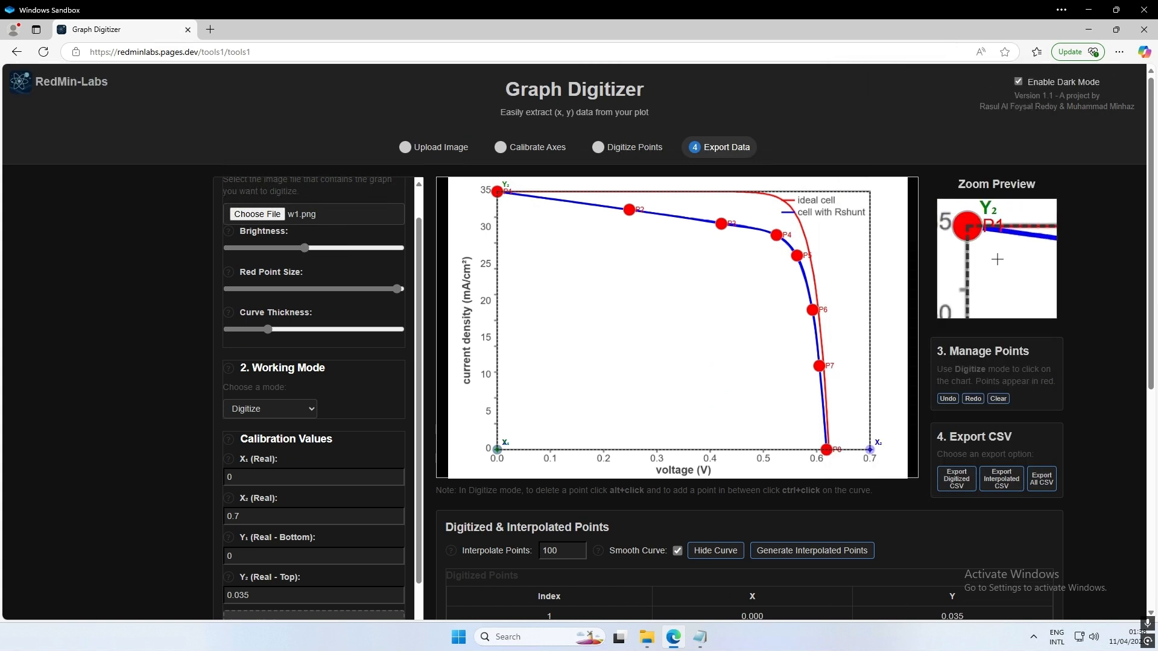